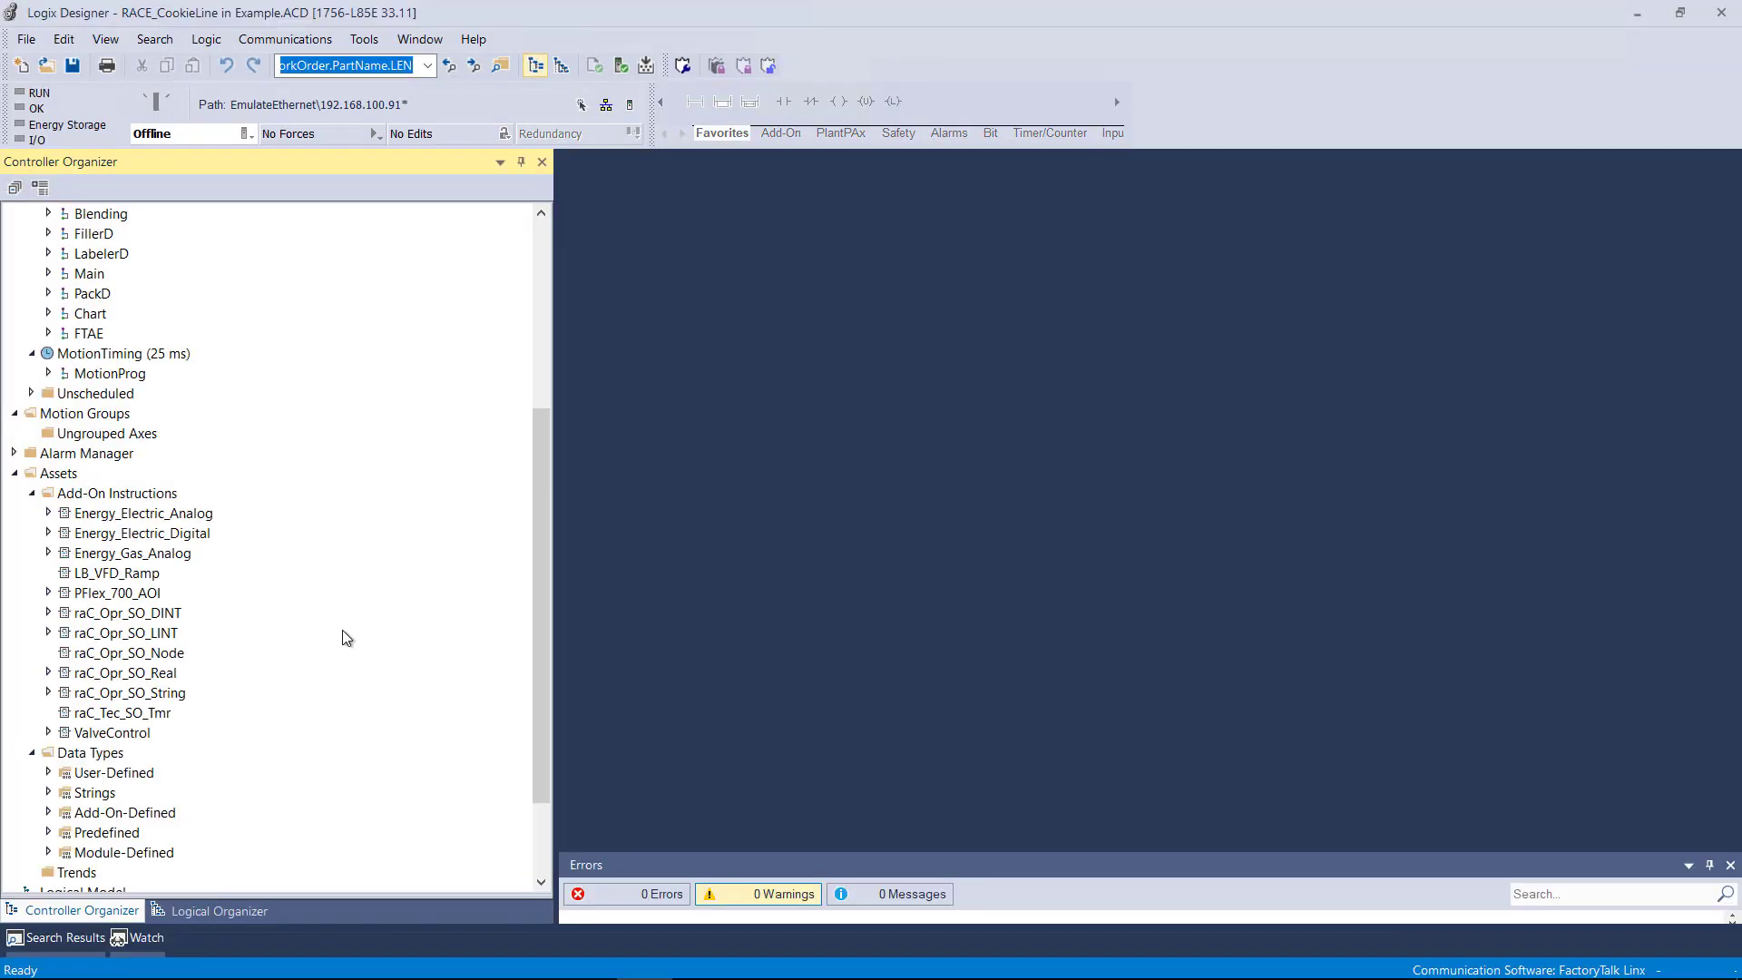
# In the Smart Object Configurator, create model Cookie_Line_Demo backed by so_cookieline at the end of MainProgram's MainRoutine
pyautogui.click(364, 39)
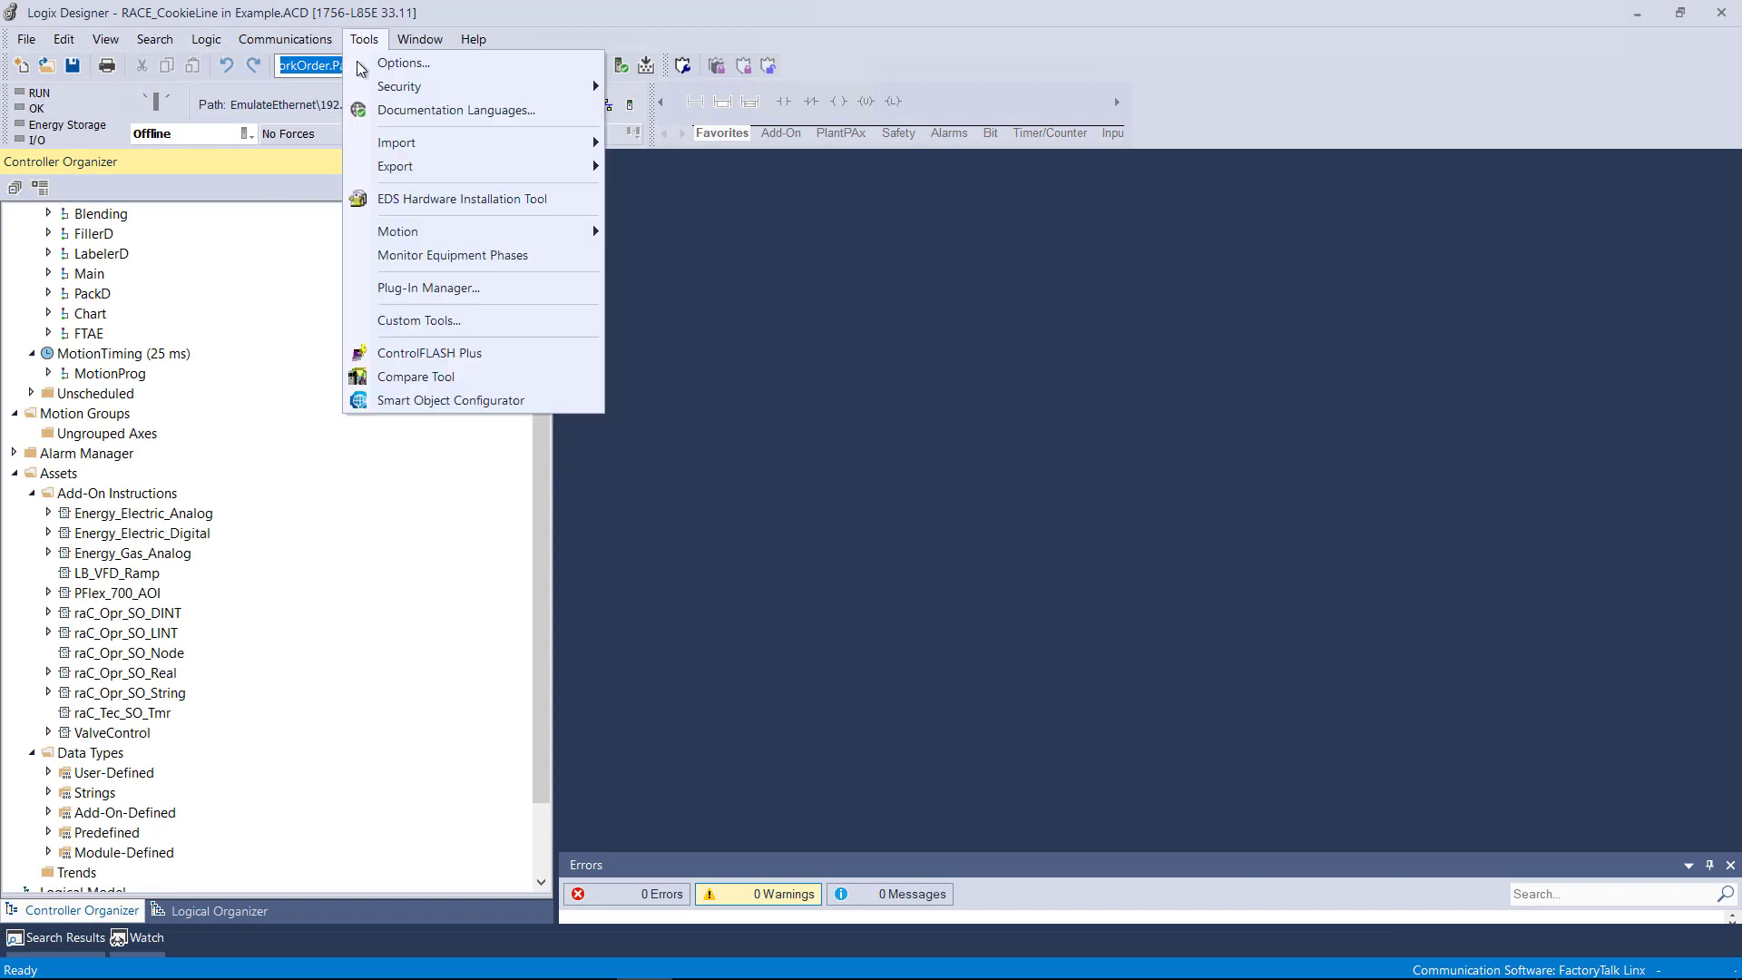
pyautogui.click(405, 404)
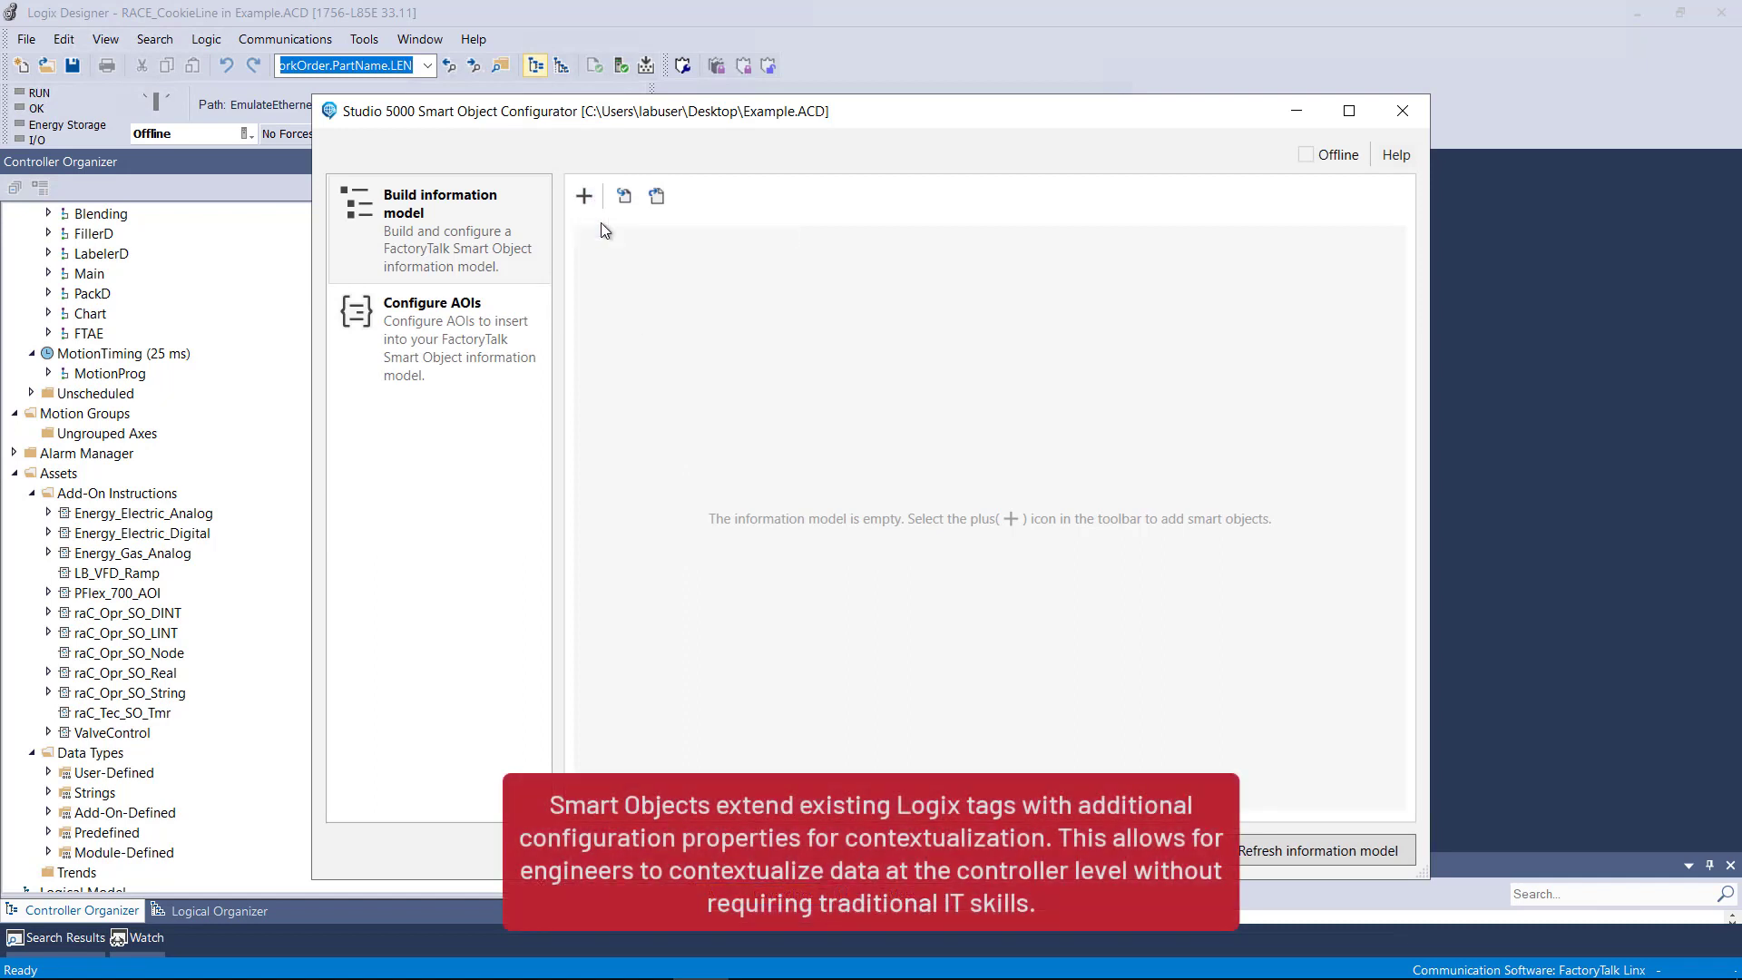
pyautogui.write('Cookie ')
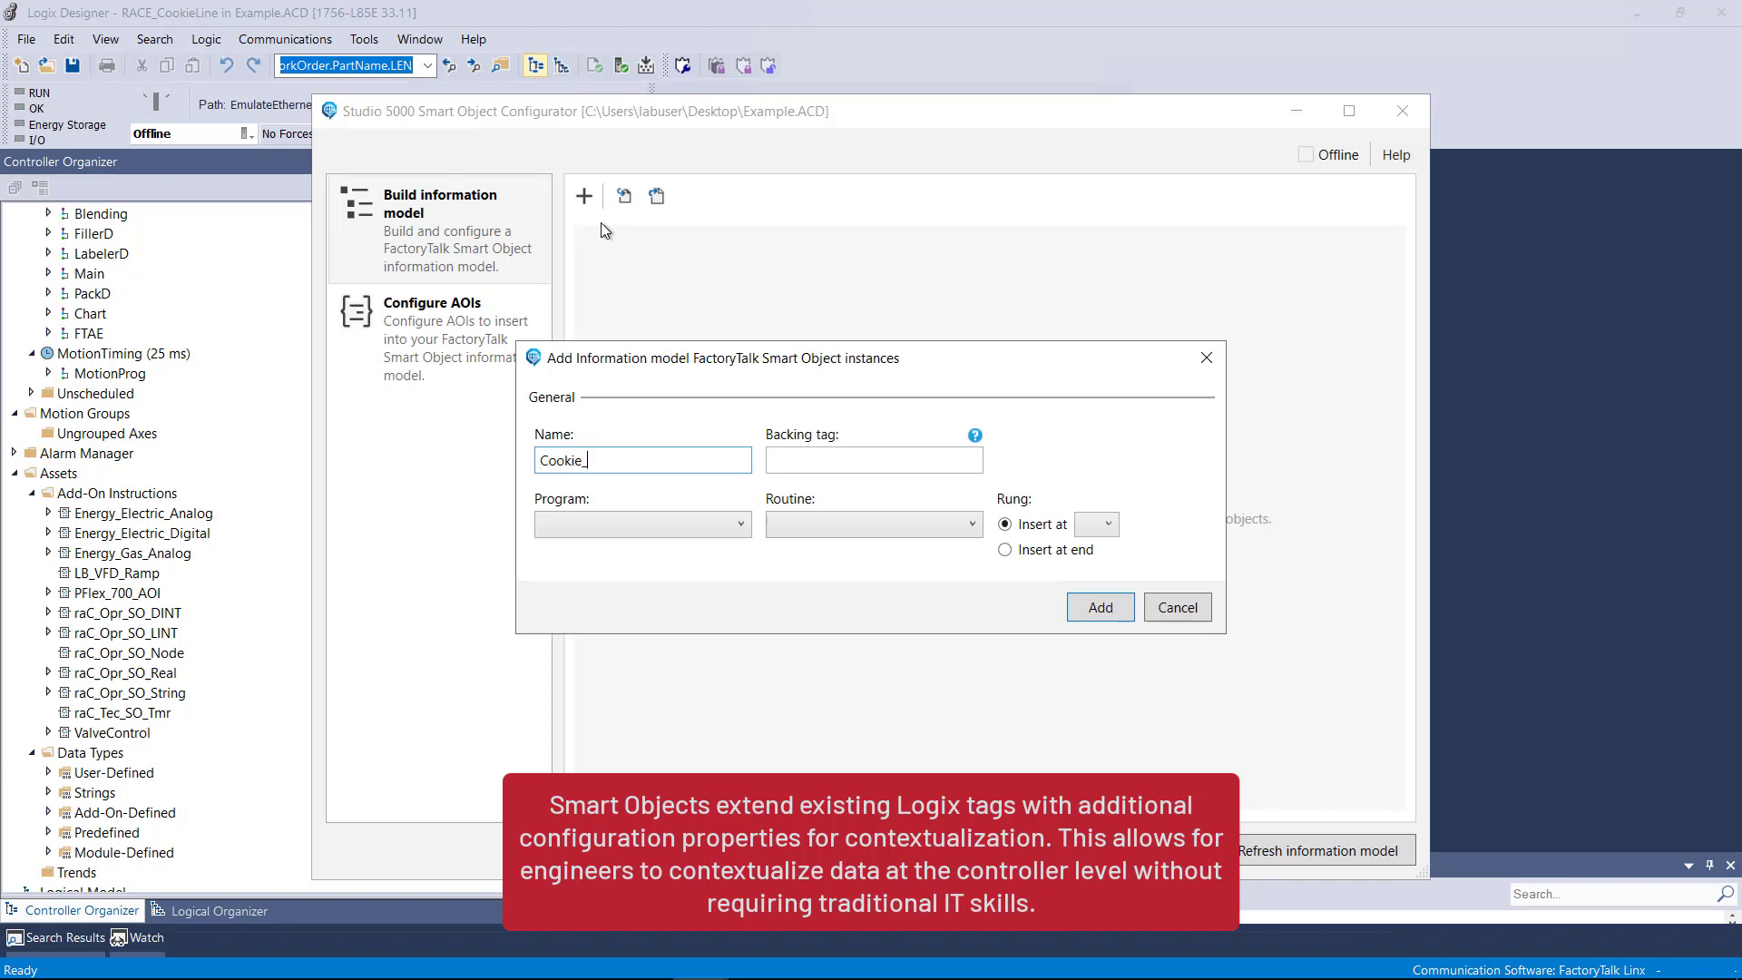
pyautogui.write('Line_Demo')
pyautogui.press('Tab')
pyautogui.write('s')
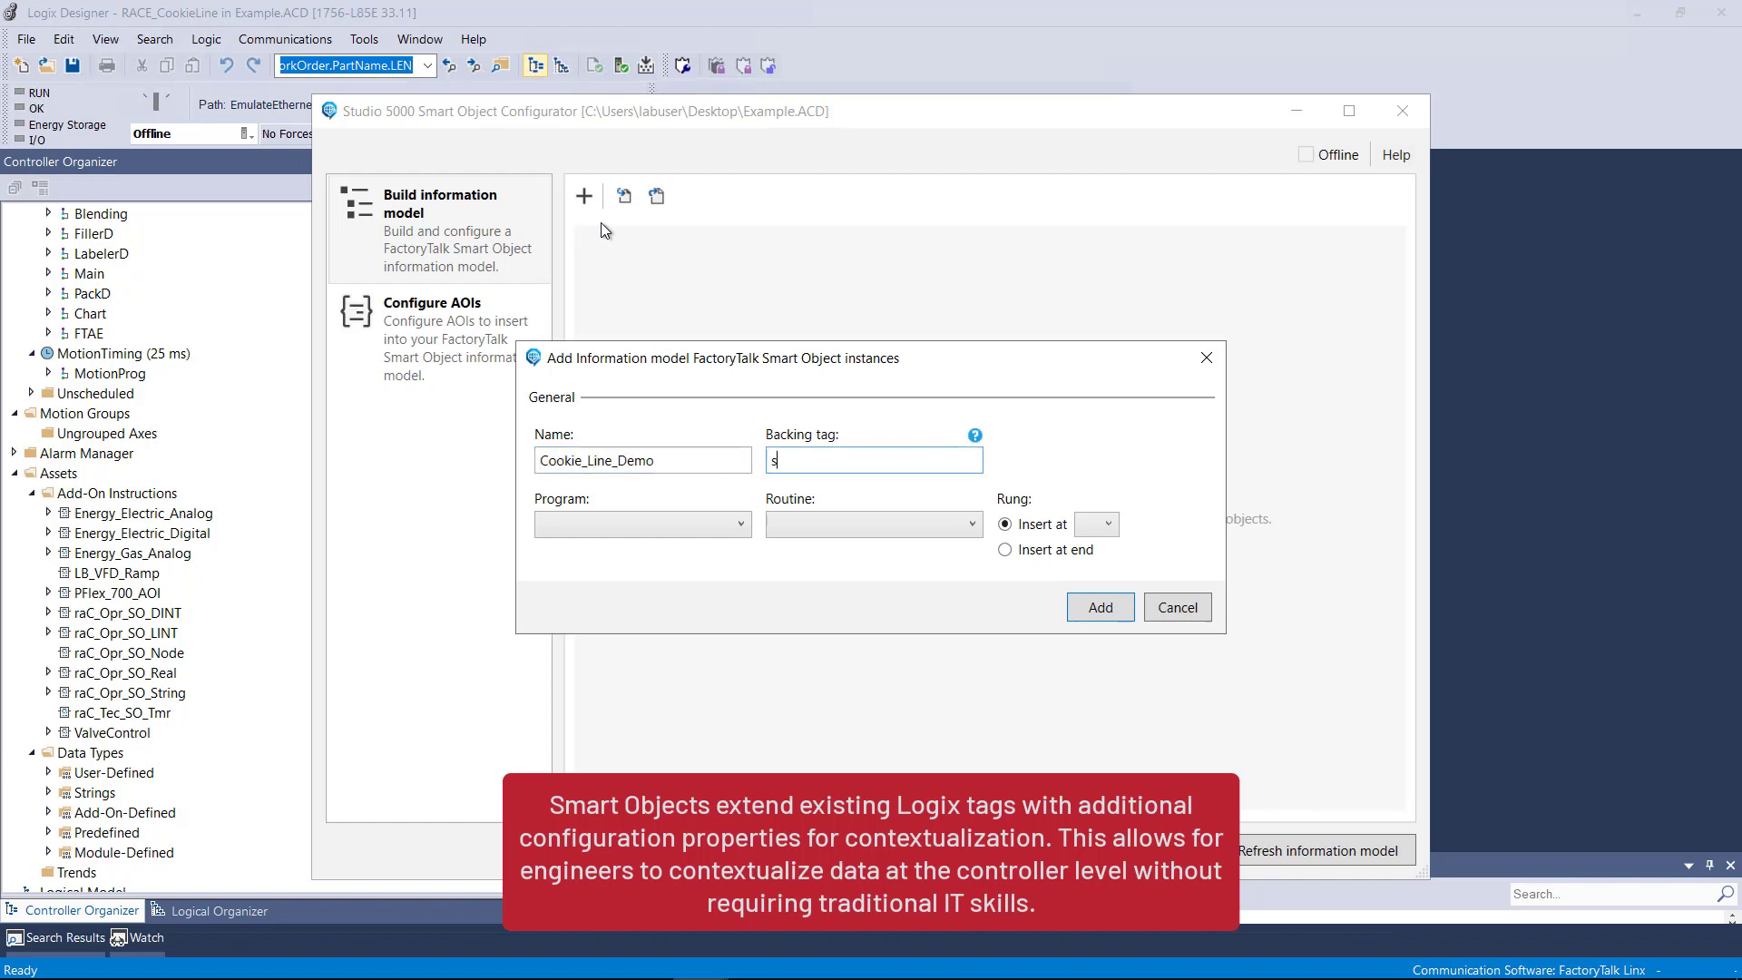
pyautogui.write('o_cookieline')
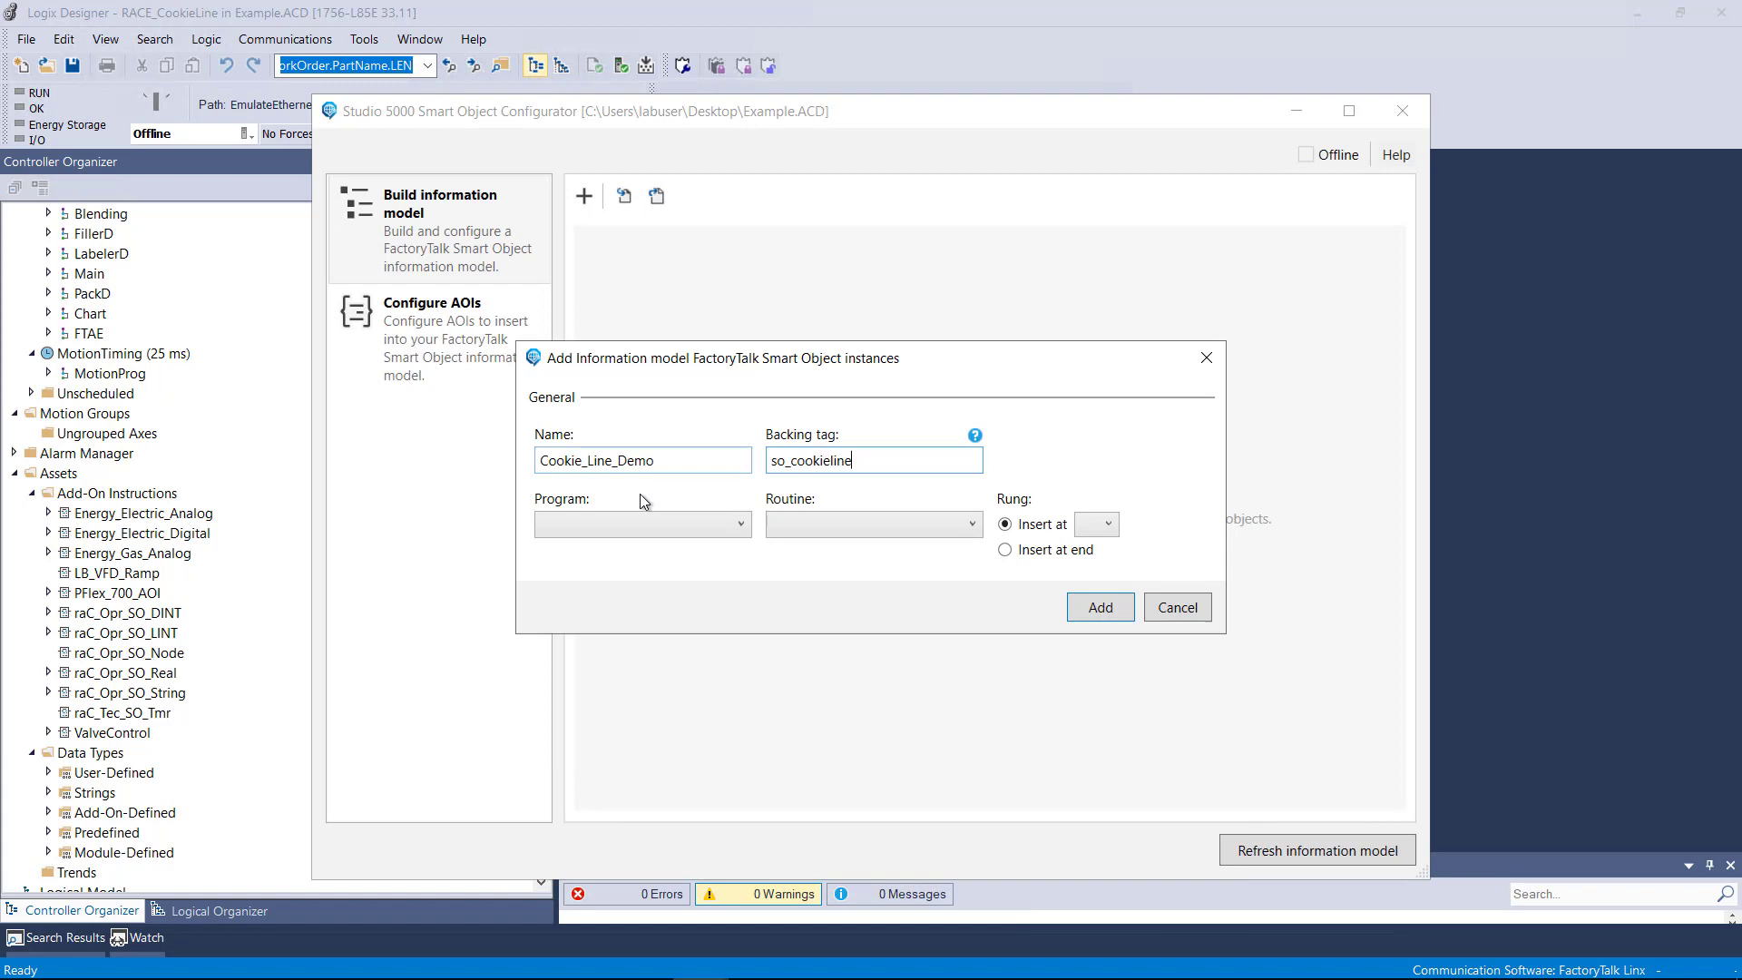
pyautogui.click(640, 524)
pyautogui.click(635, 798)
pyautogui.click(848, 524)
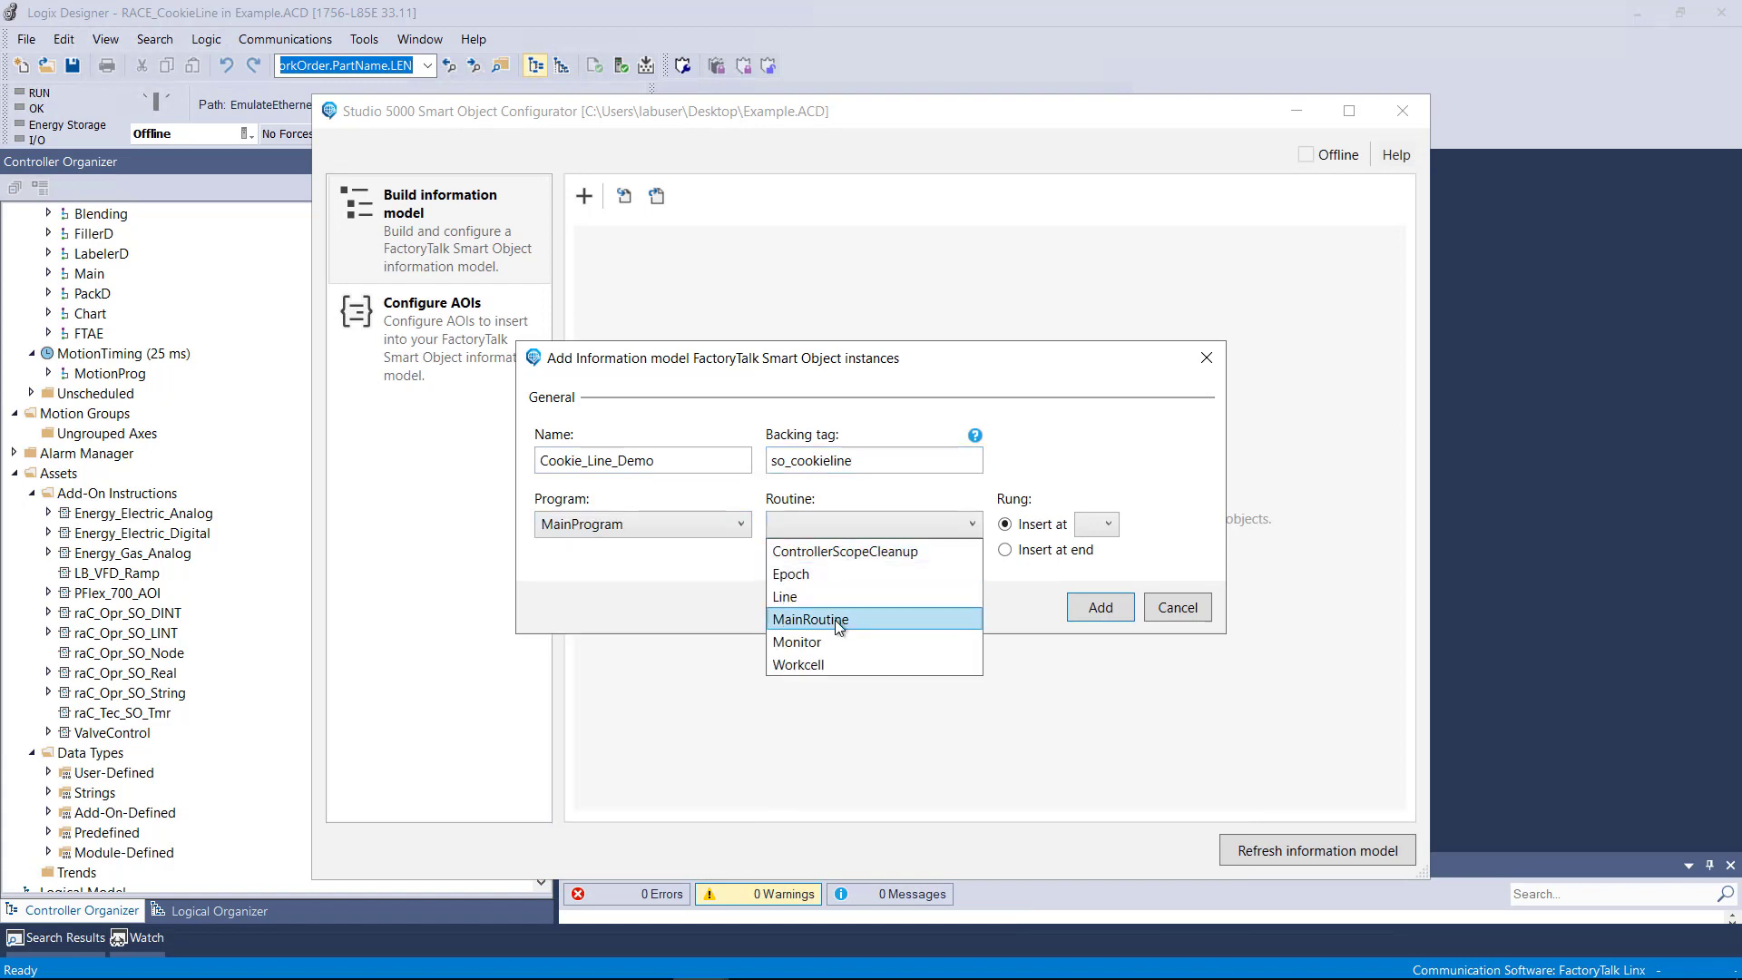
pyautogui.click(835, 619)
pyautogui.click(1005, 549)
pyautogui.click(1085, 608)
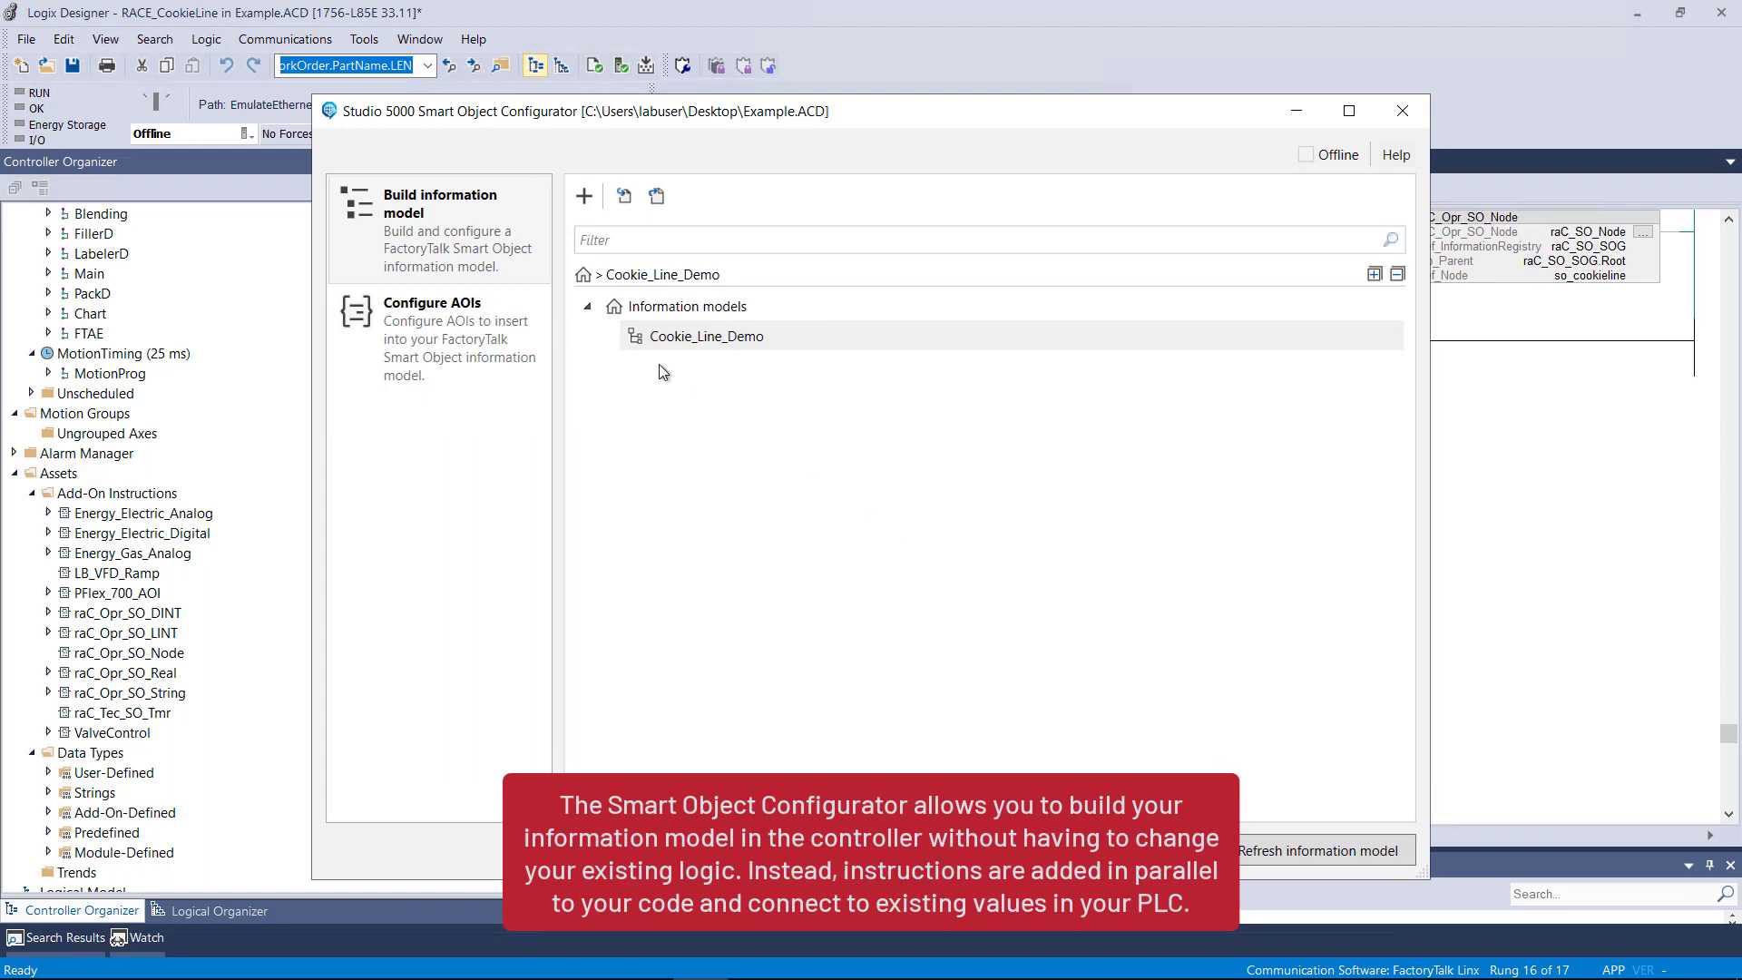
# Add a Mixer node under Cookie_Line_Demo, backed by so_mixer, at the end of the Mixer program's Main routine
pyautogui.rightClick(695, 345)
pyautogui.click(713, 366)
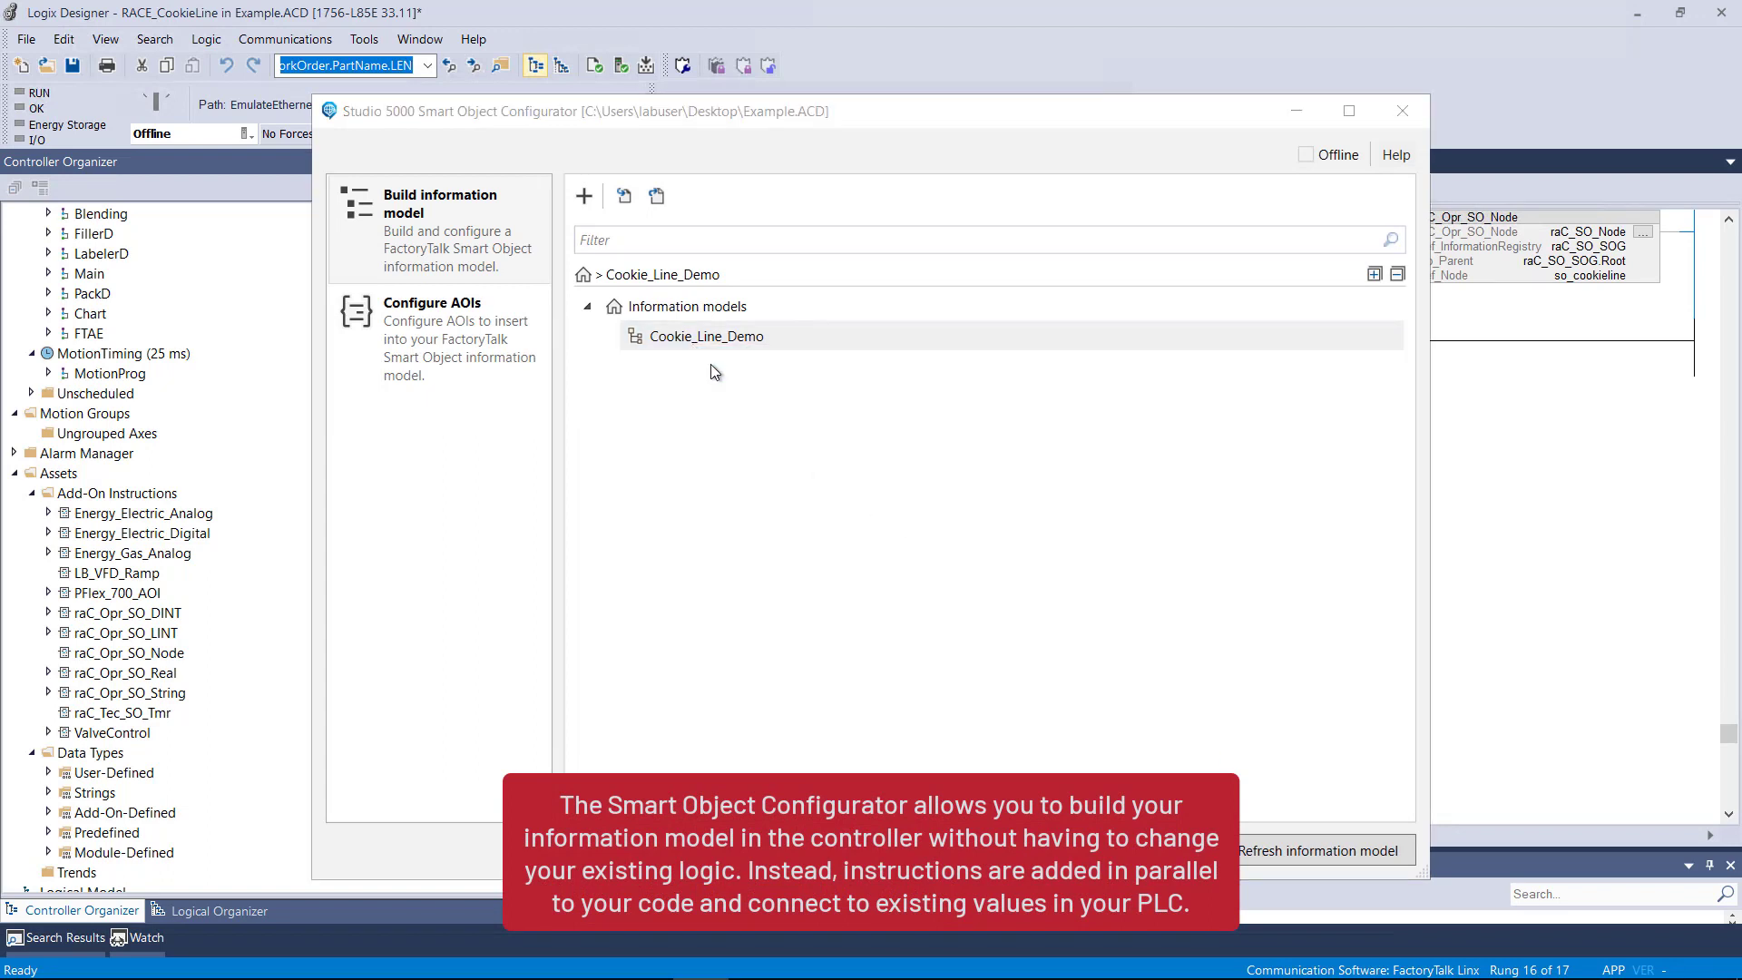
pyautogui.write('Mixer')
pyautogui.press('Tab')
pyautogui.write('s')
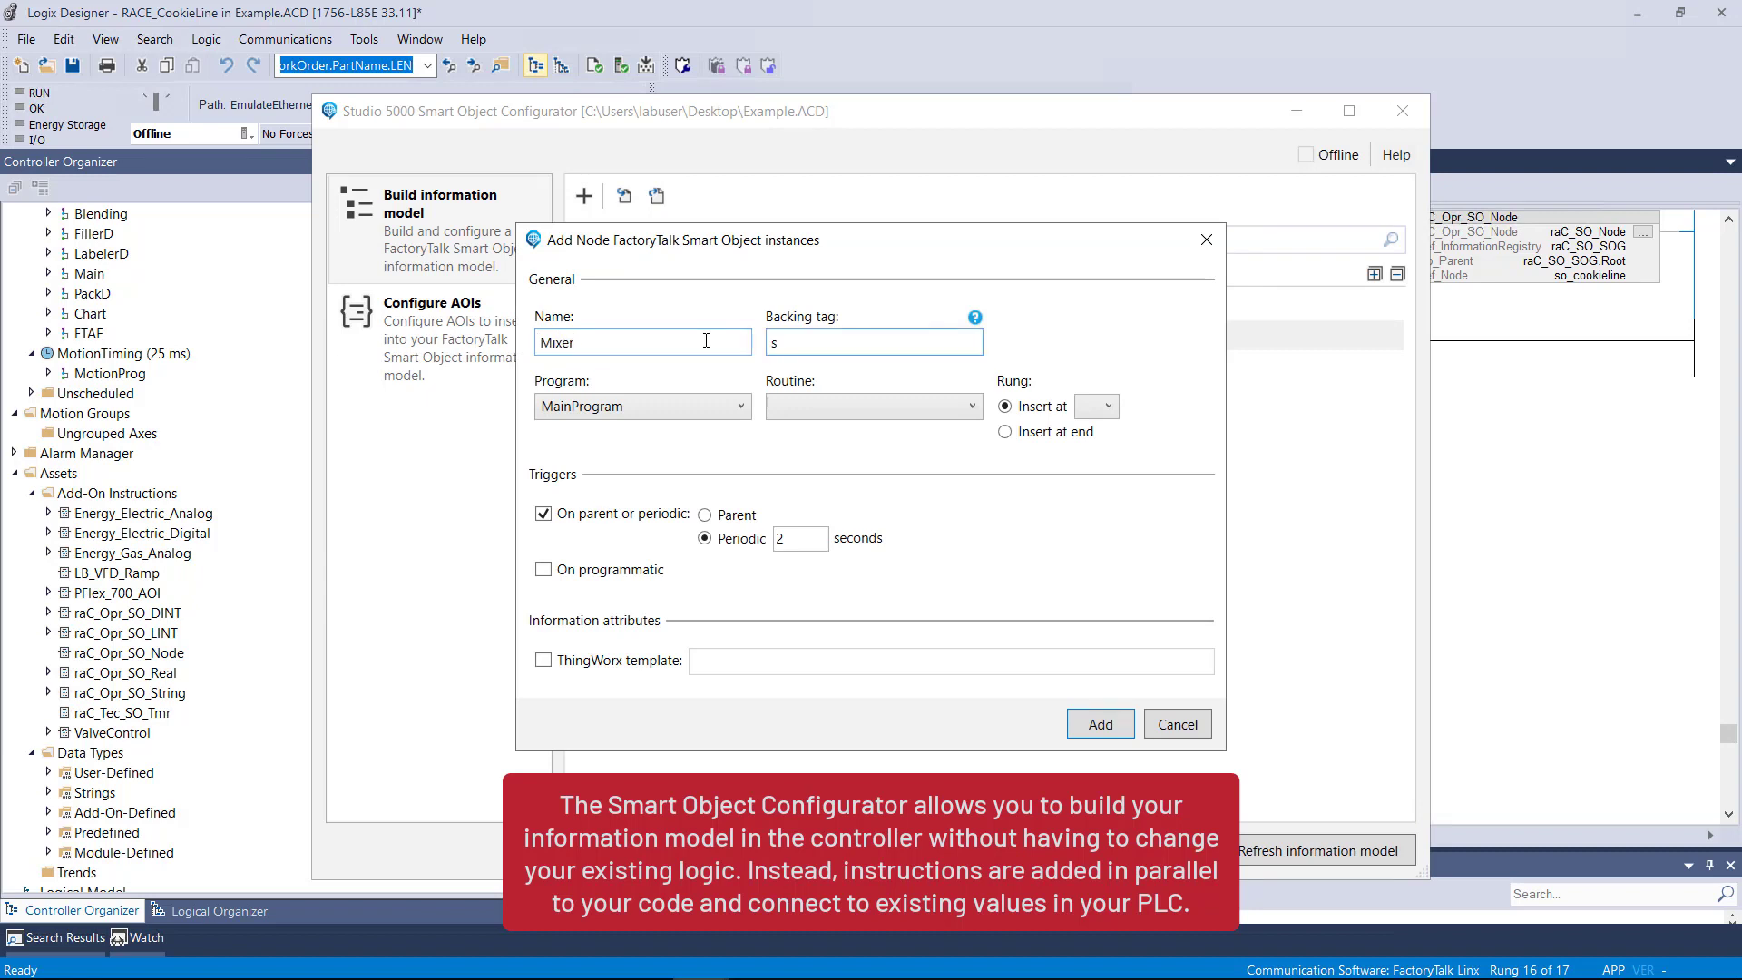
pyautogui.write('o_mixer')
pyautogui.click(721, 401)
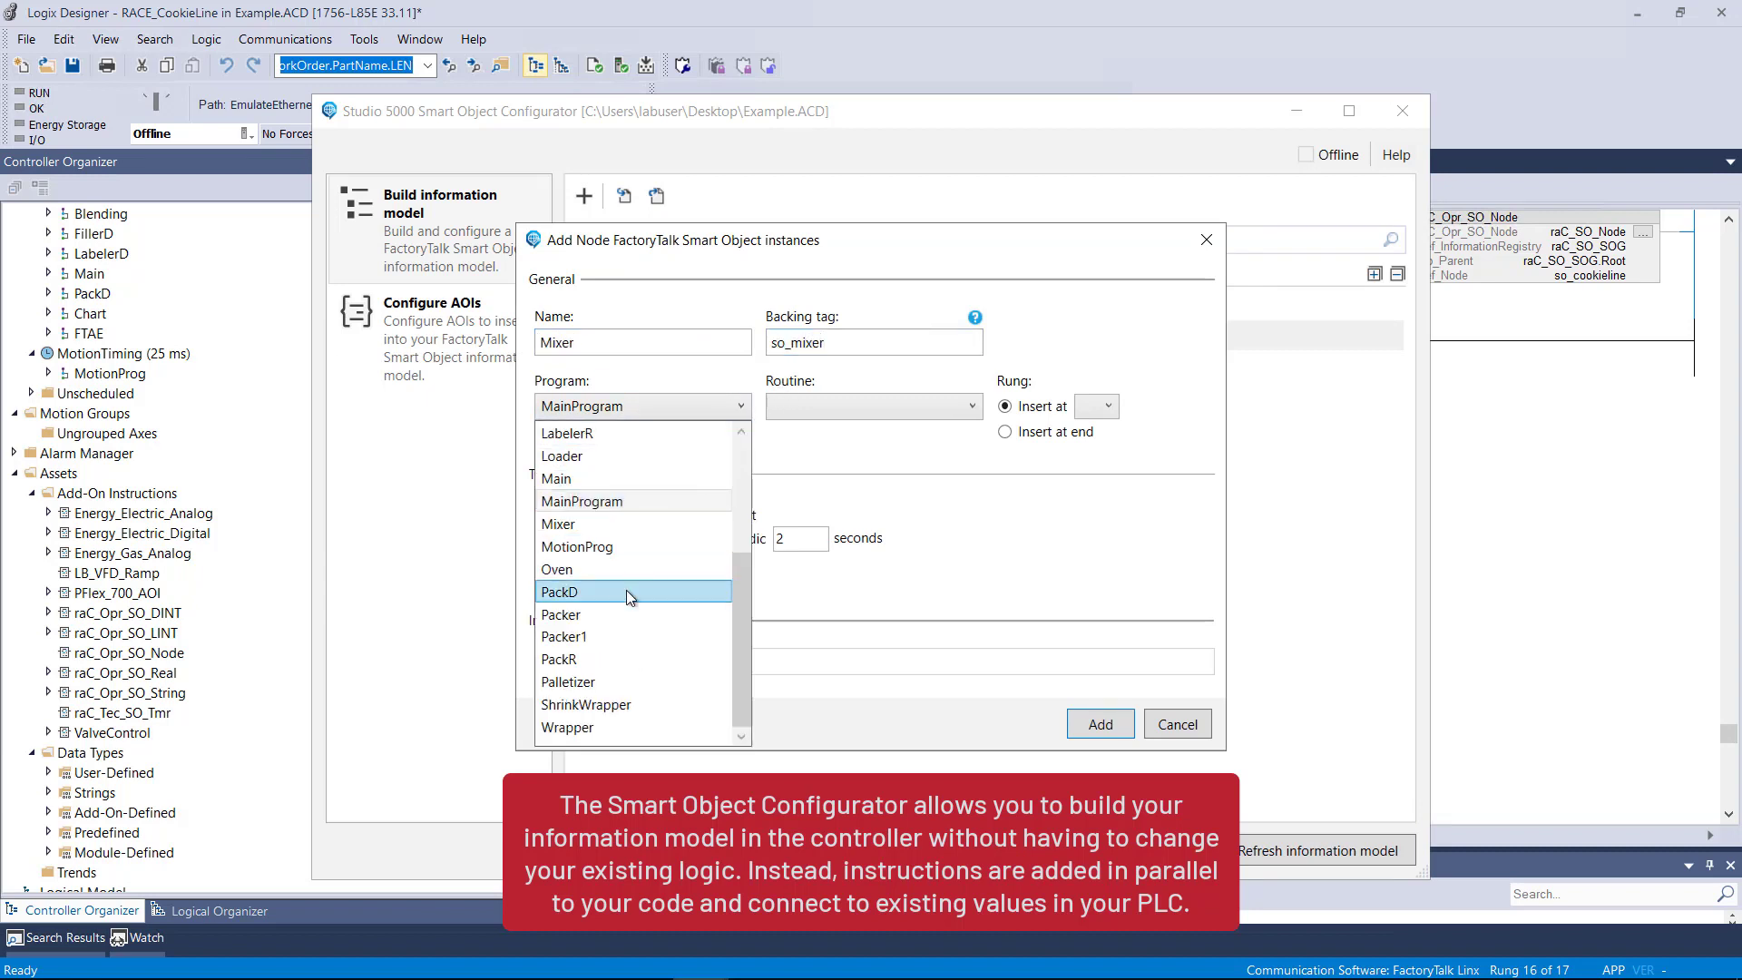
pyautogui.click(635, 523)
pyautogui.click(869, 405)
pyautogui.click(817, 657)
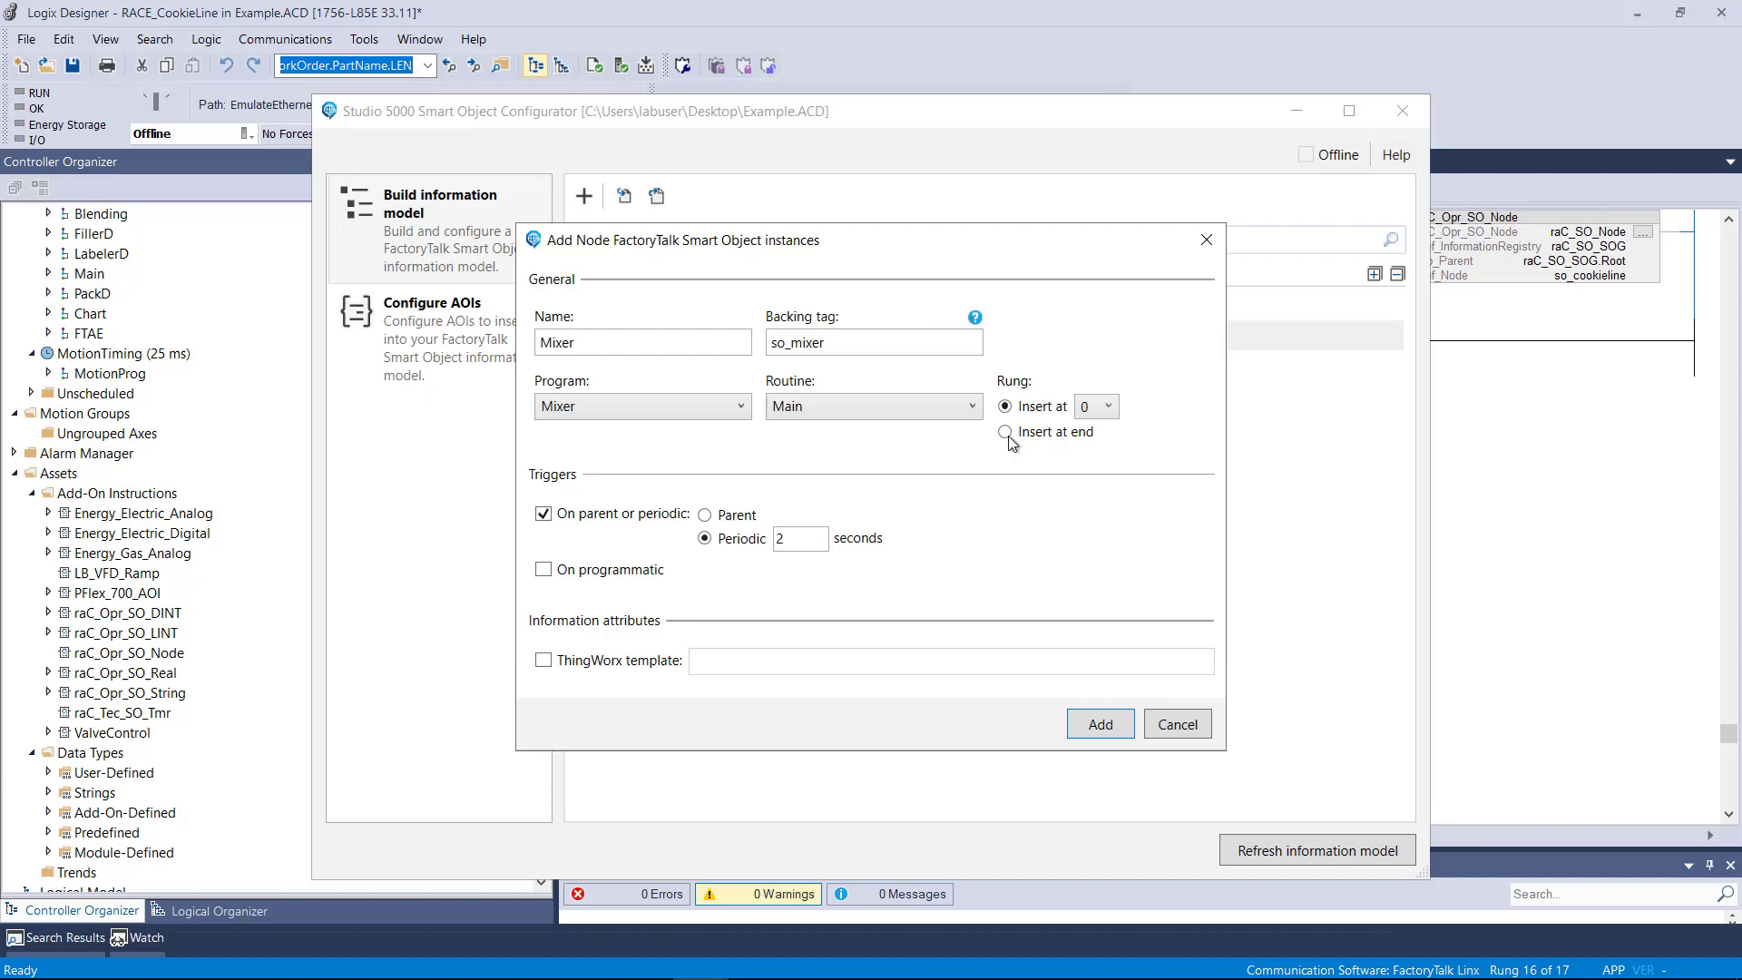
pyautogui.click(1005, 432)
pyautogui.click(1100, 724)
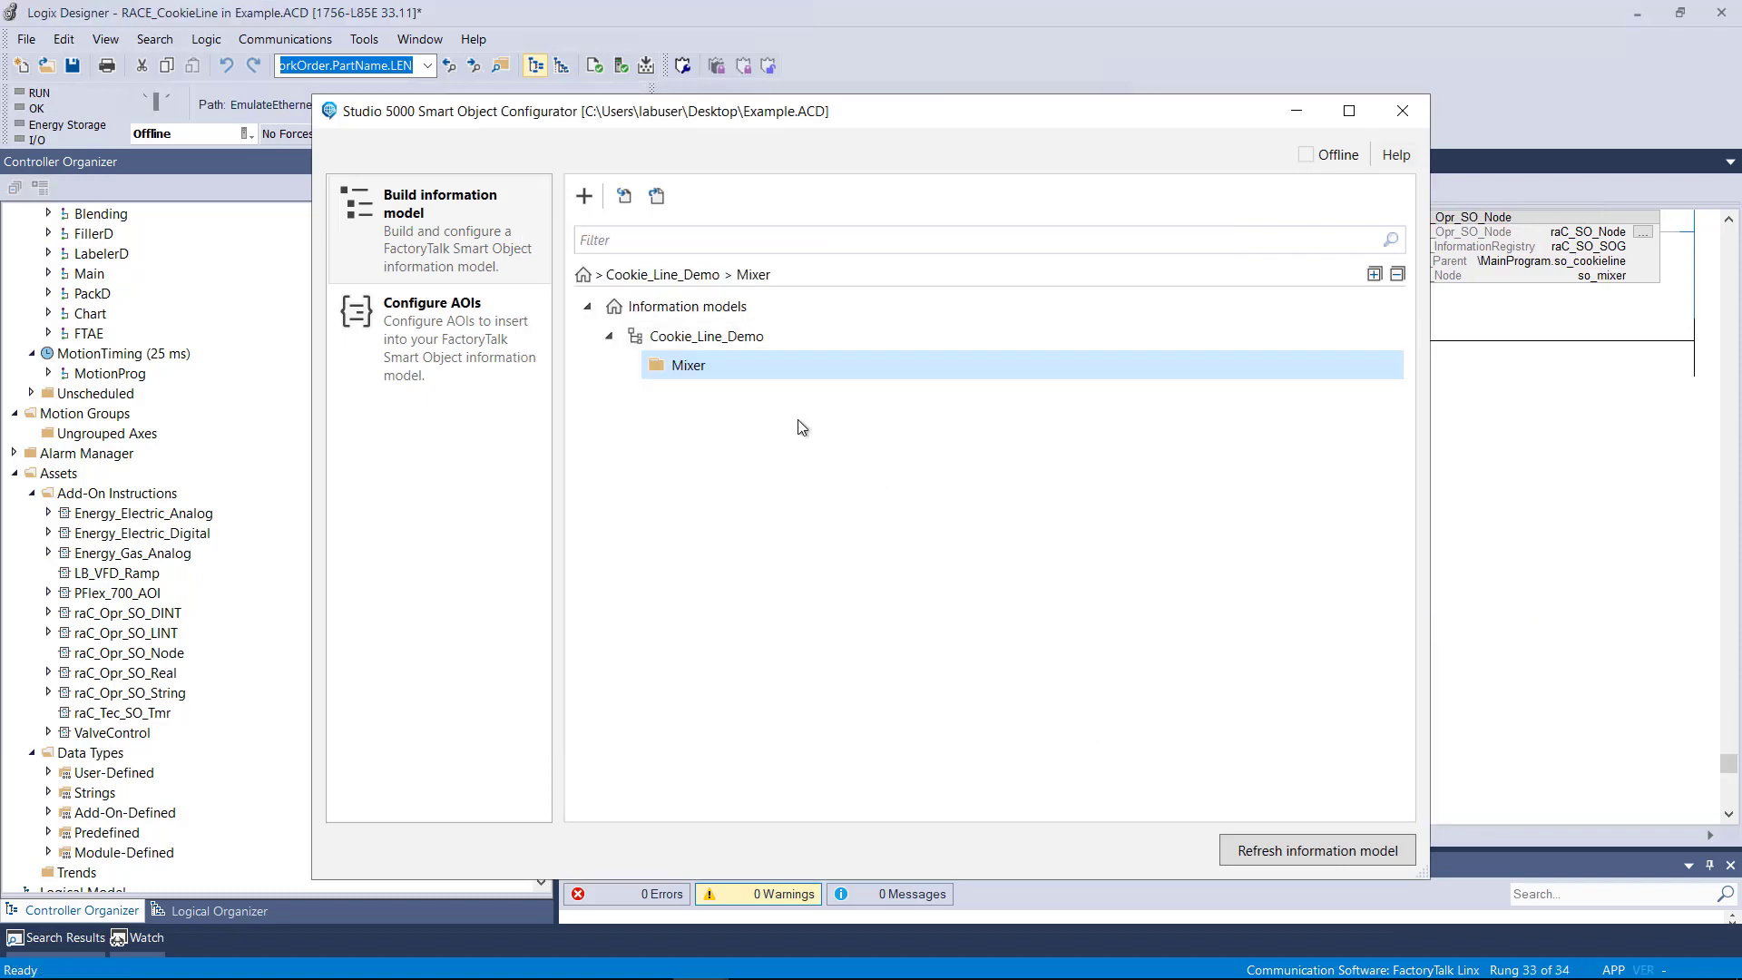
# Add a Good_Parts DINT under Mixer (so_goodparts, source mWorkcell.GoodParts, Main routine), then close the configurator
pyautogui.rightClick(704, 369)
pyautogui.click(731, 385)
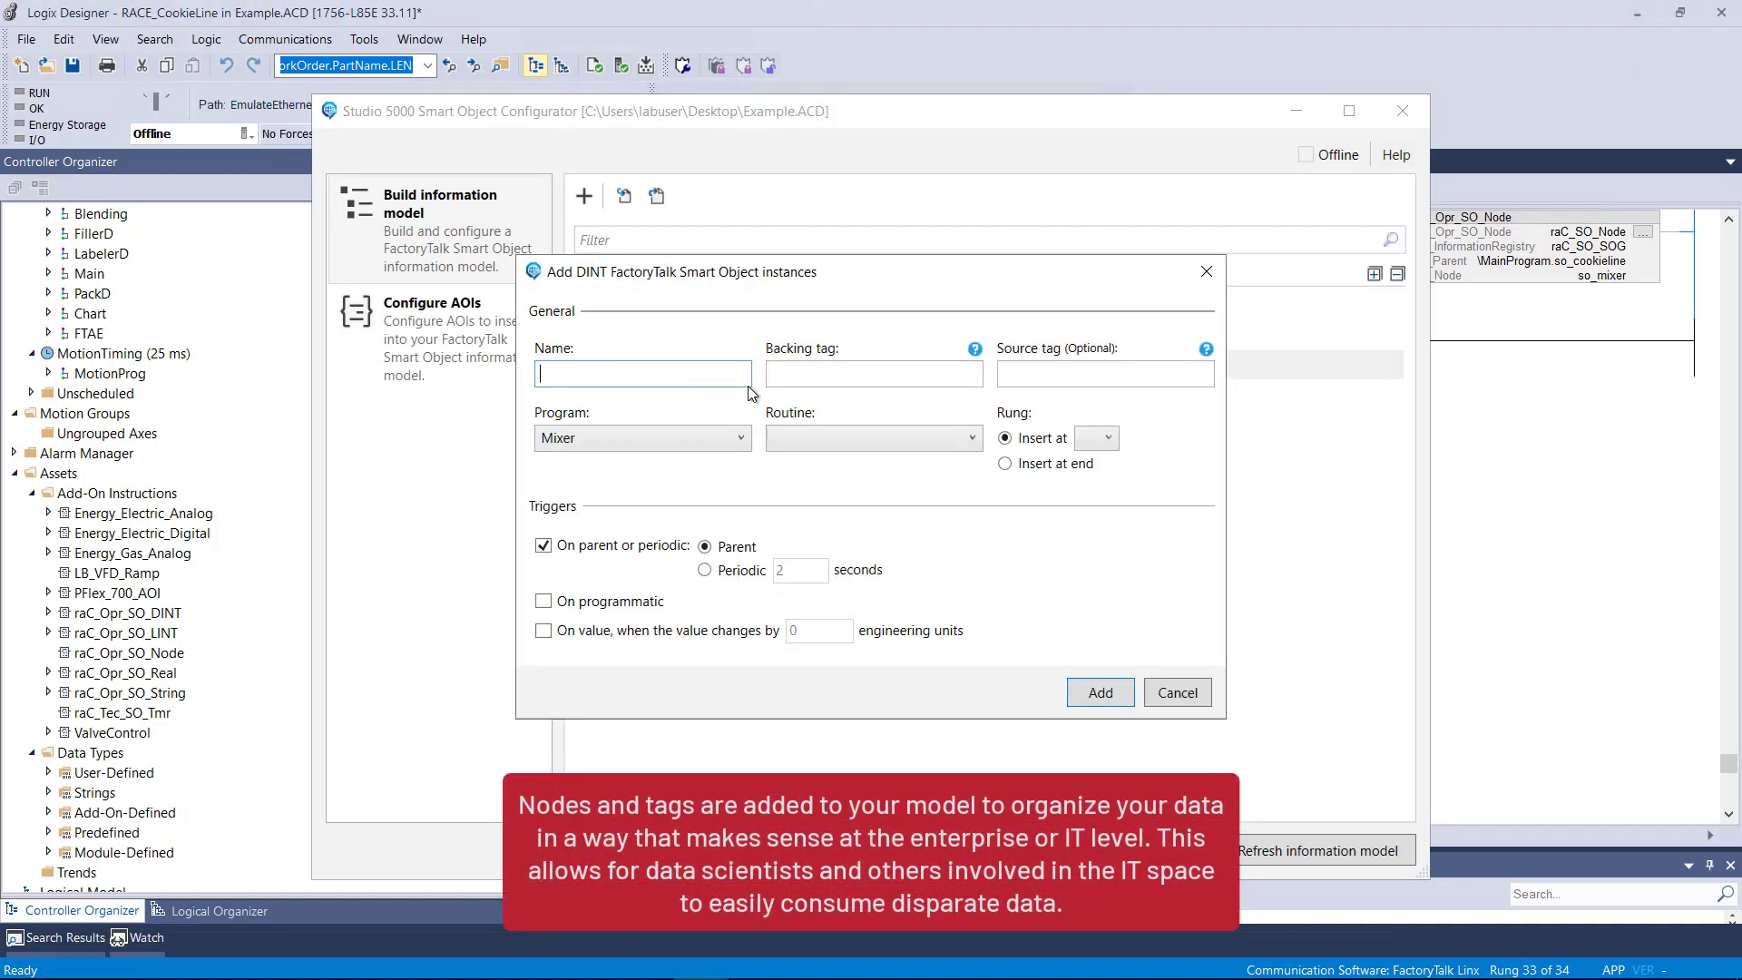
pyautogui.write('Good_Parts')
pyautogui.press('Tab')
pyautogui.write('so')
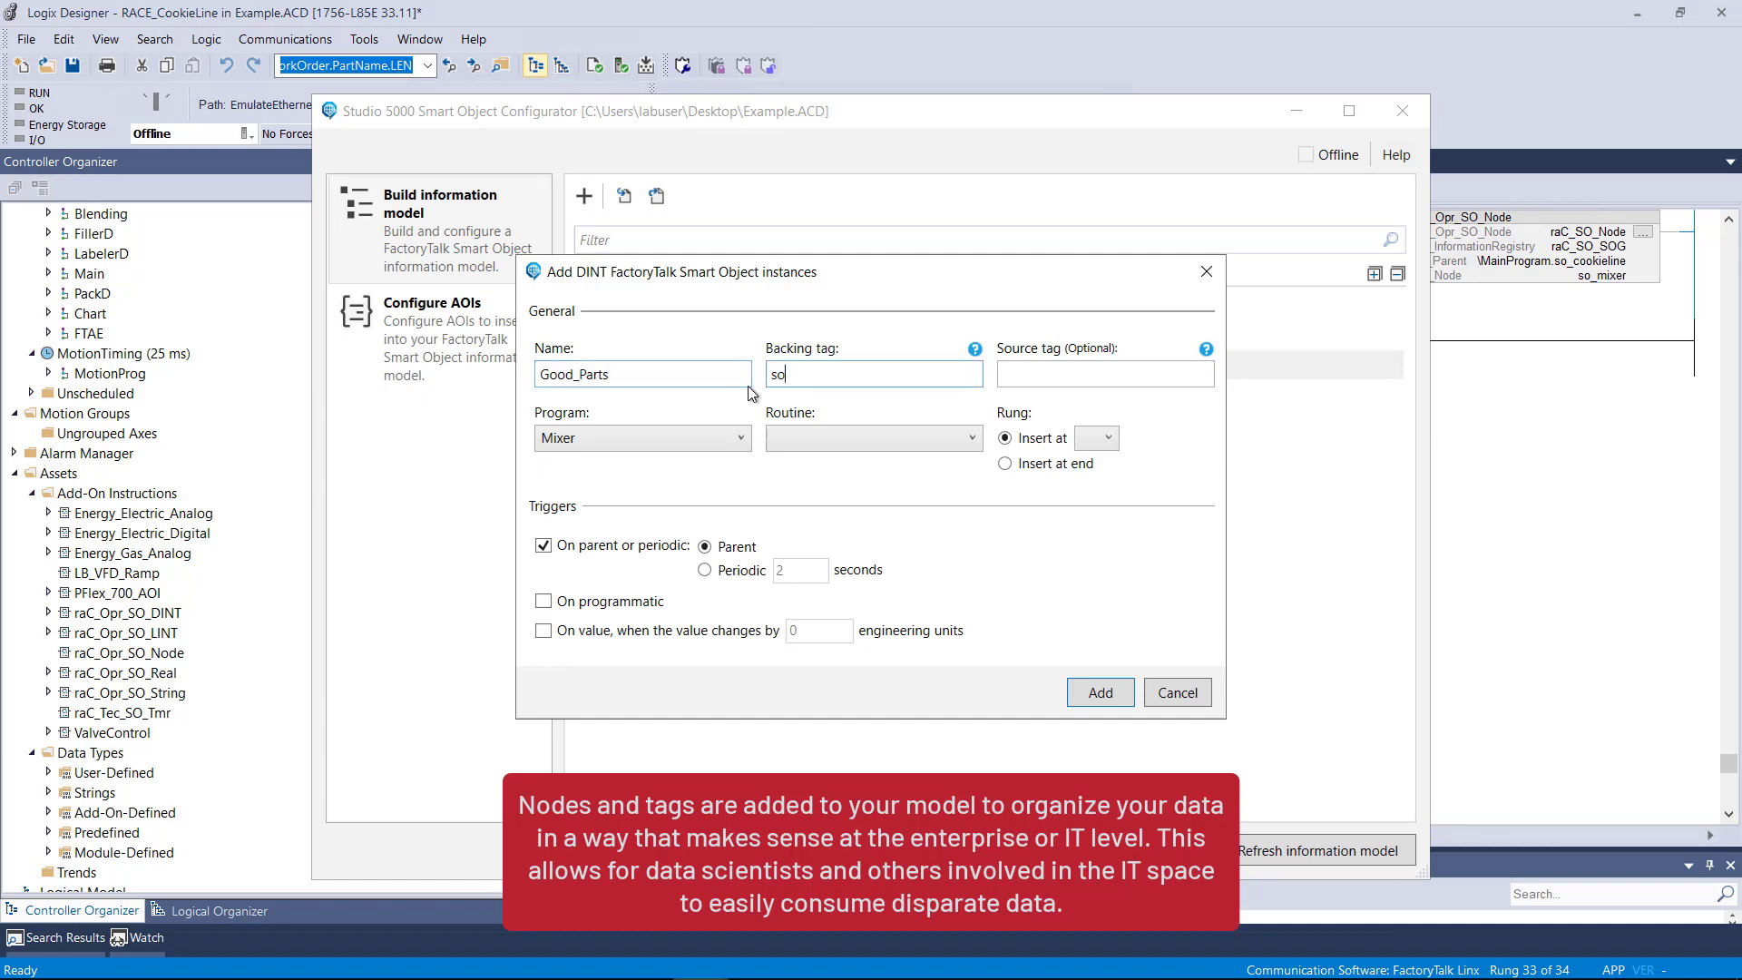
pyautogui.write('_goodparts')
pyautogui.press('Tab')
pyautogui.write('mWorko')
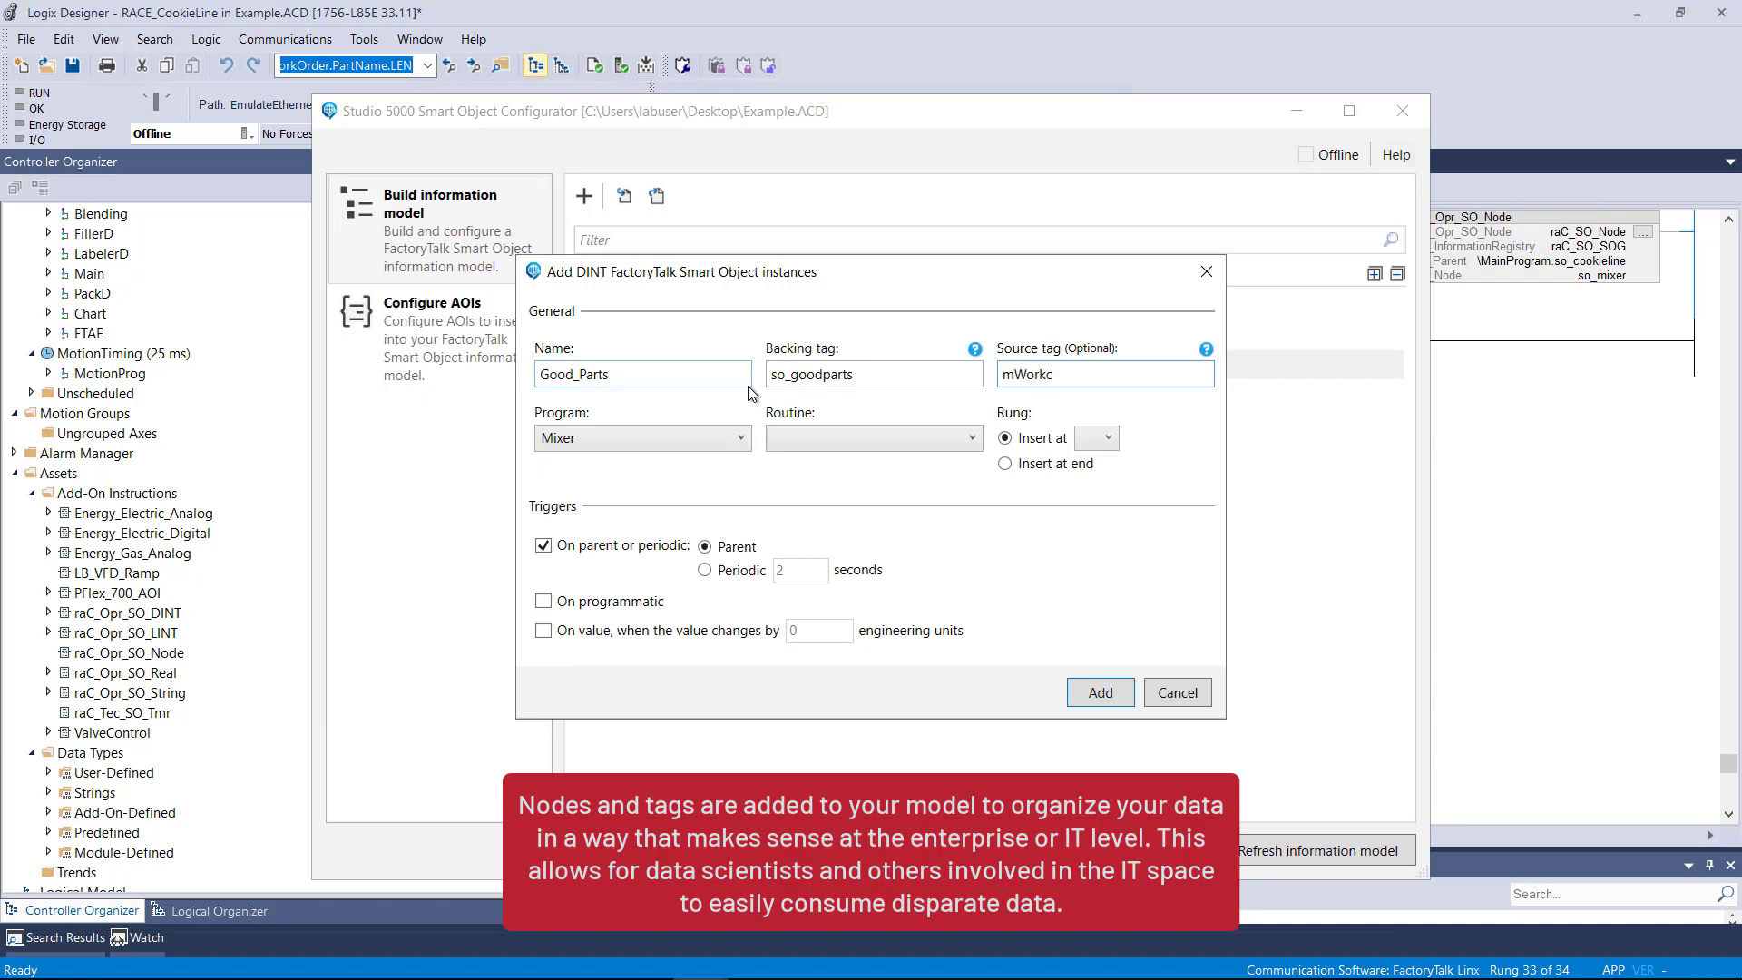
pyautogui.write('ell.GoodParts')
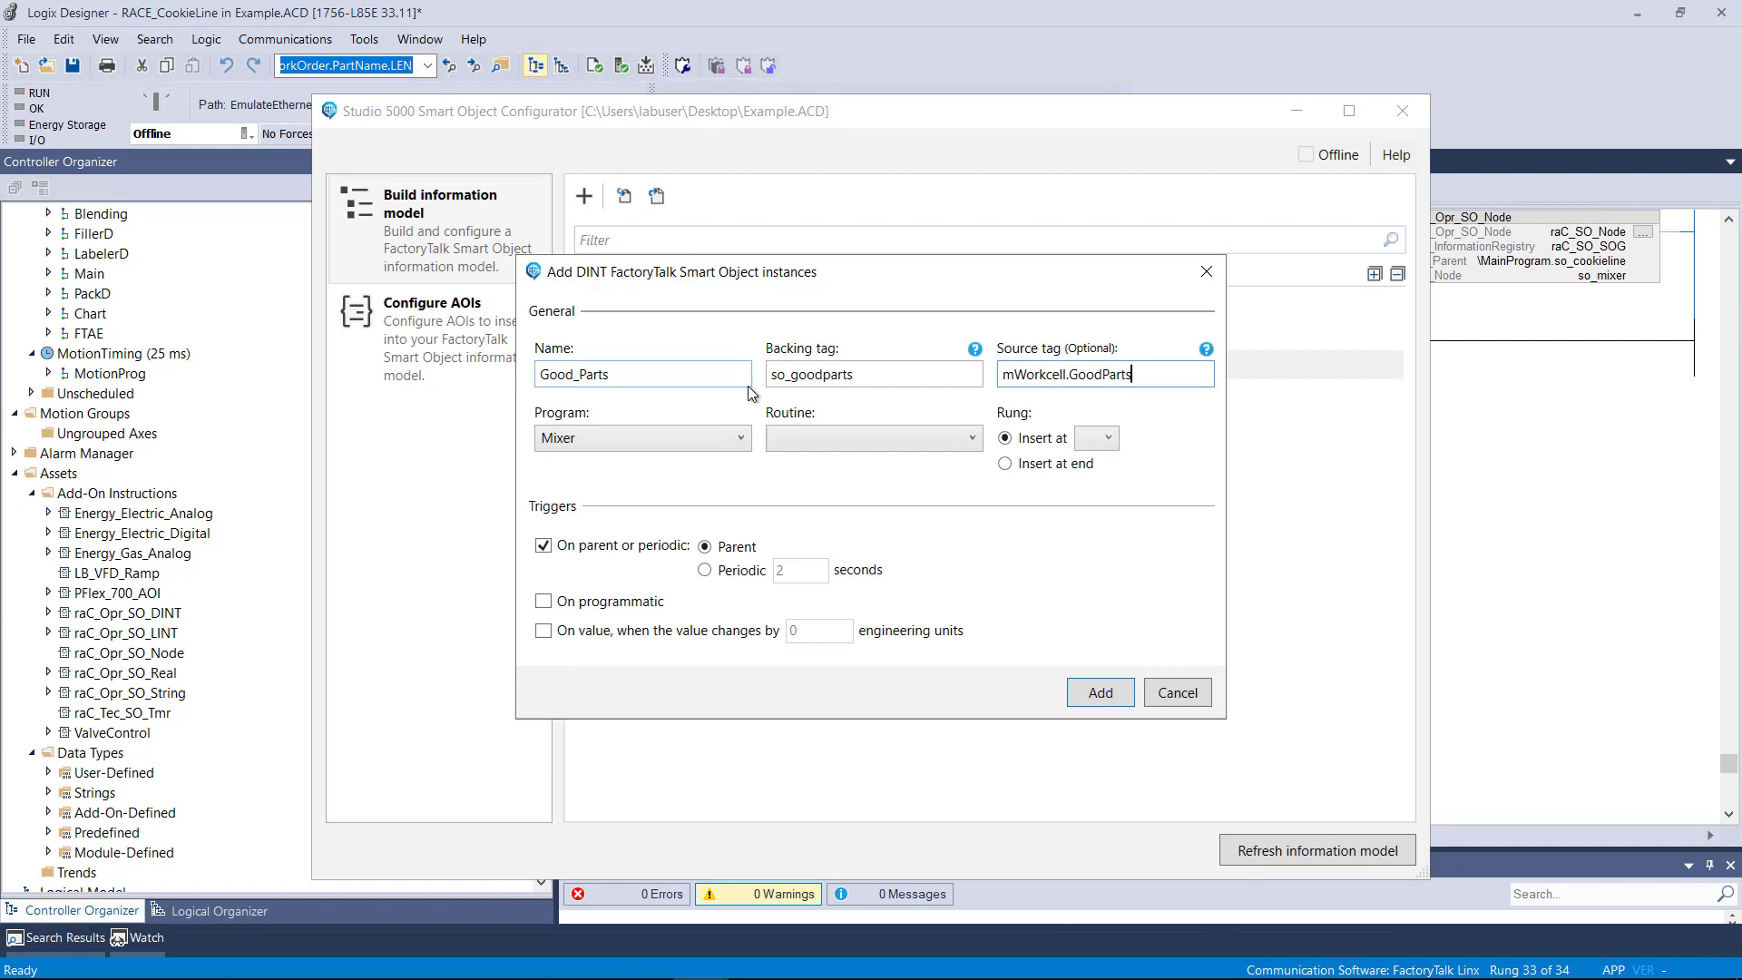
pyautogui.click(830, 432)
pyautogui.click(817, 700)
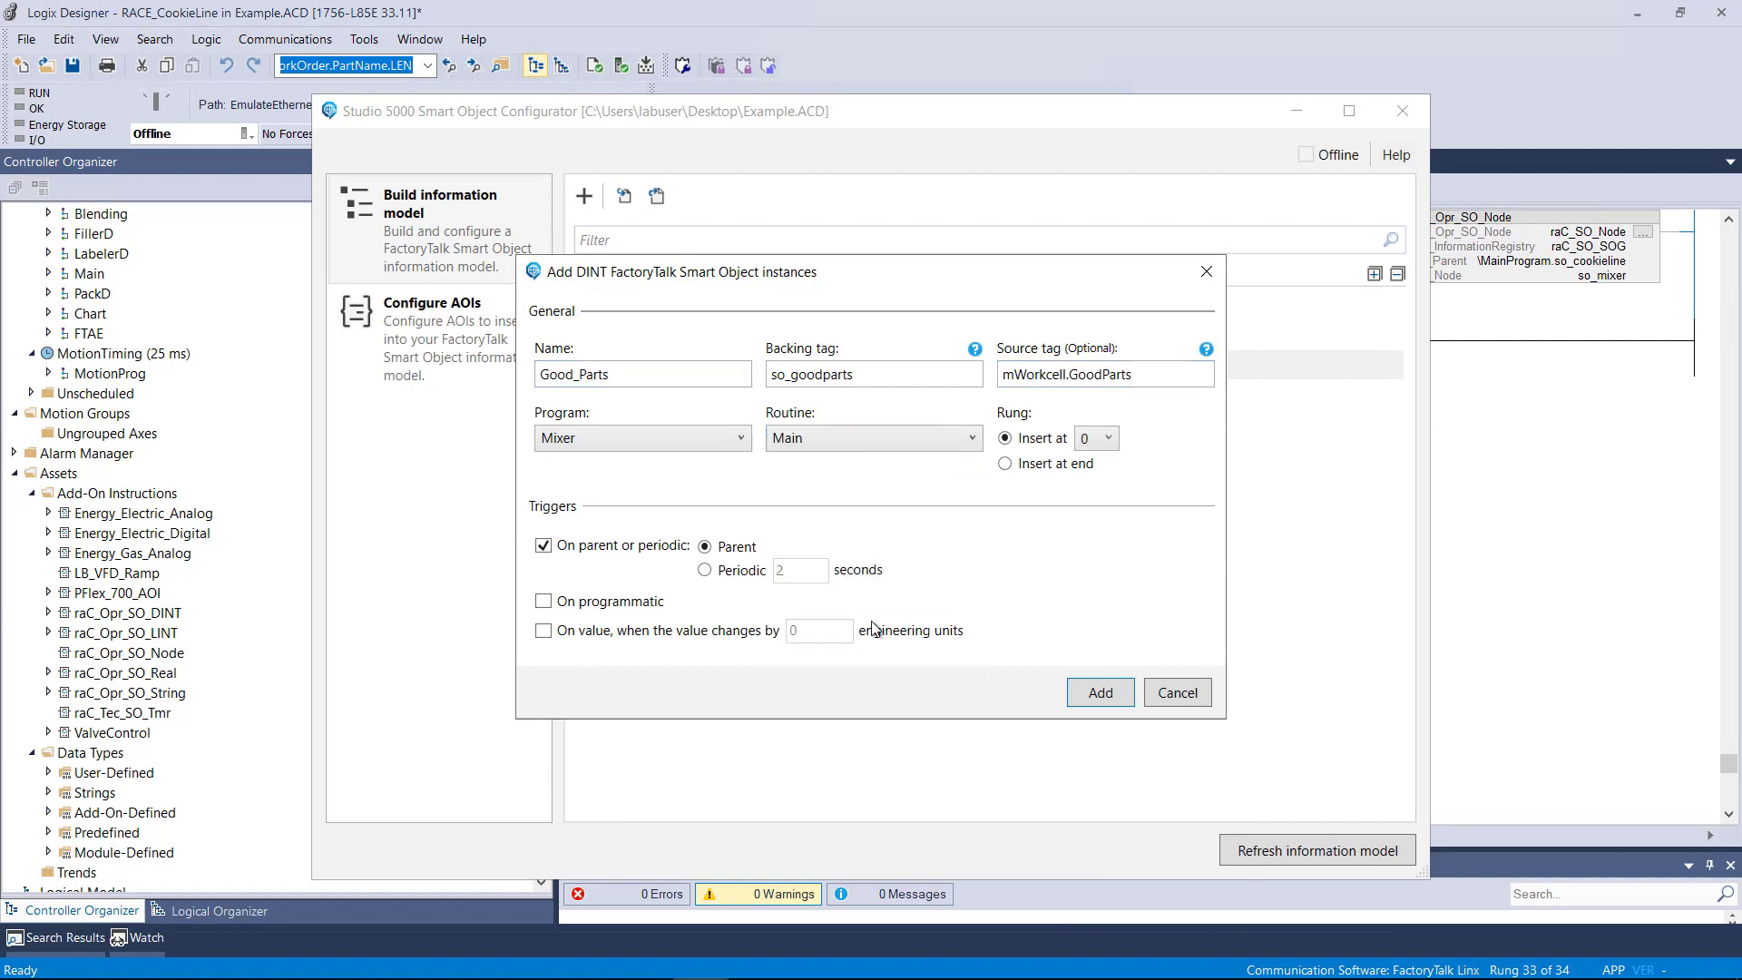
pyautogui.click(1041, 466)
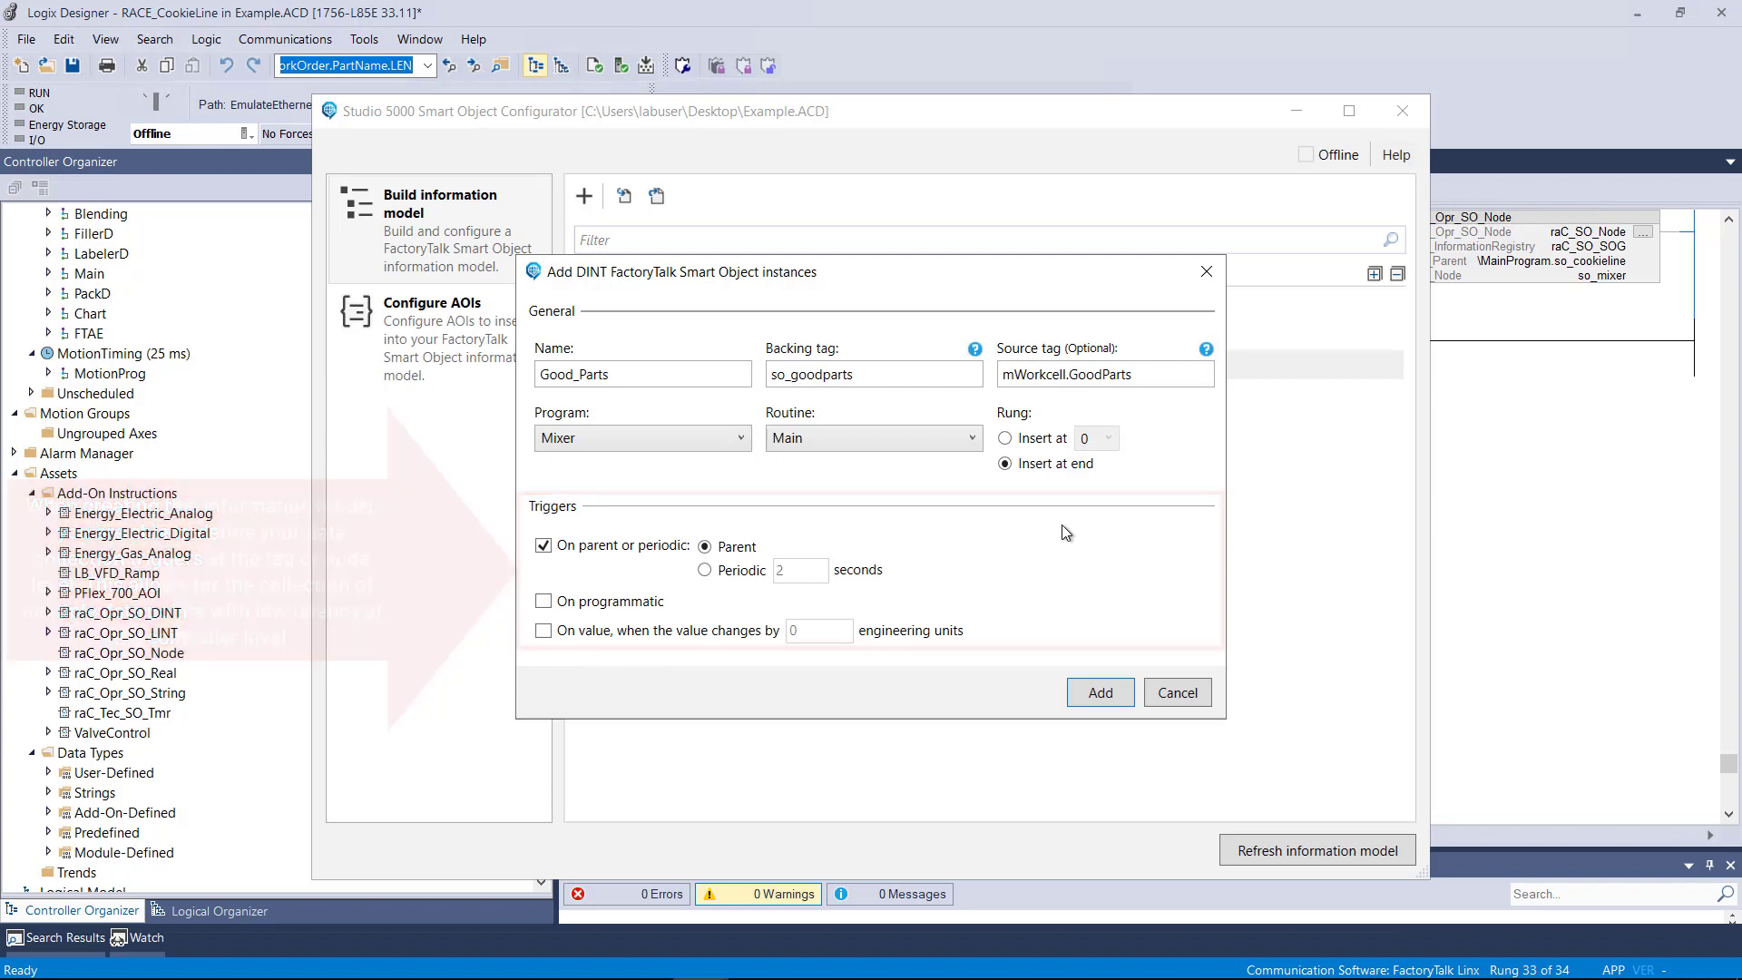
pyautogui.click(1094, 691)
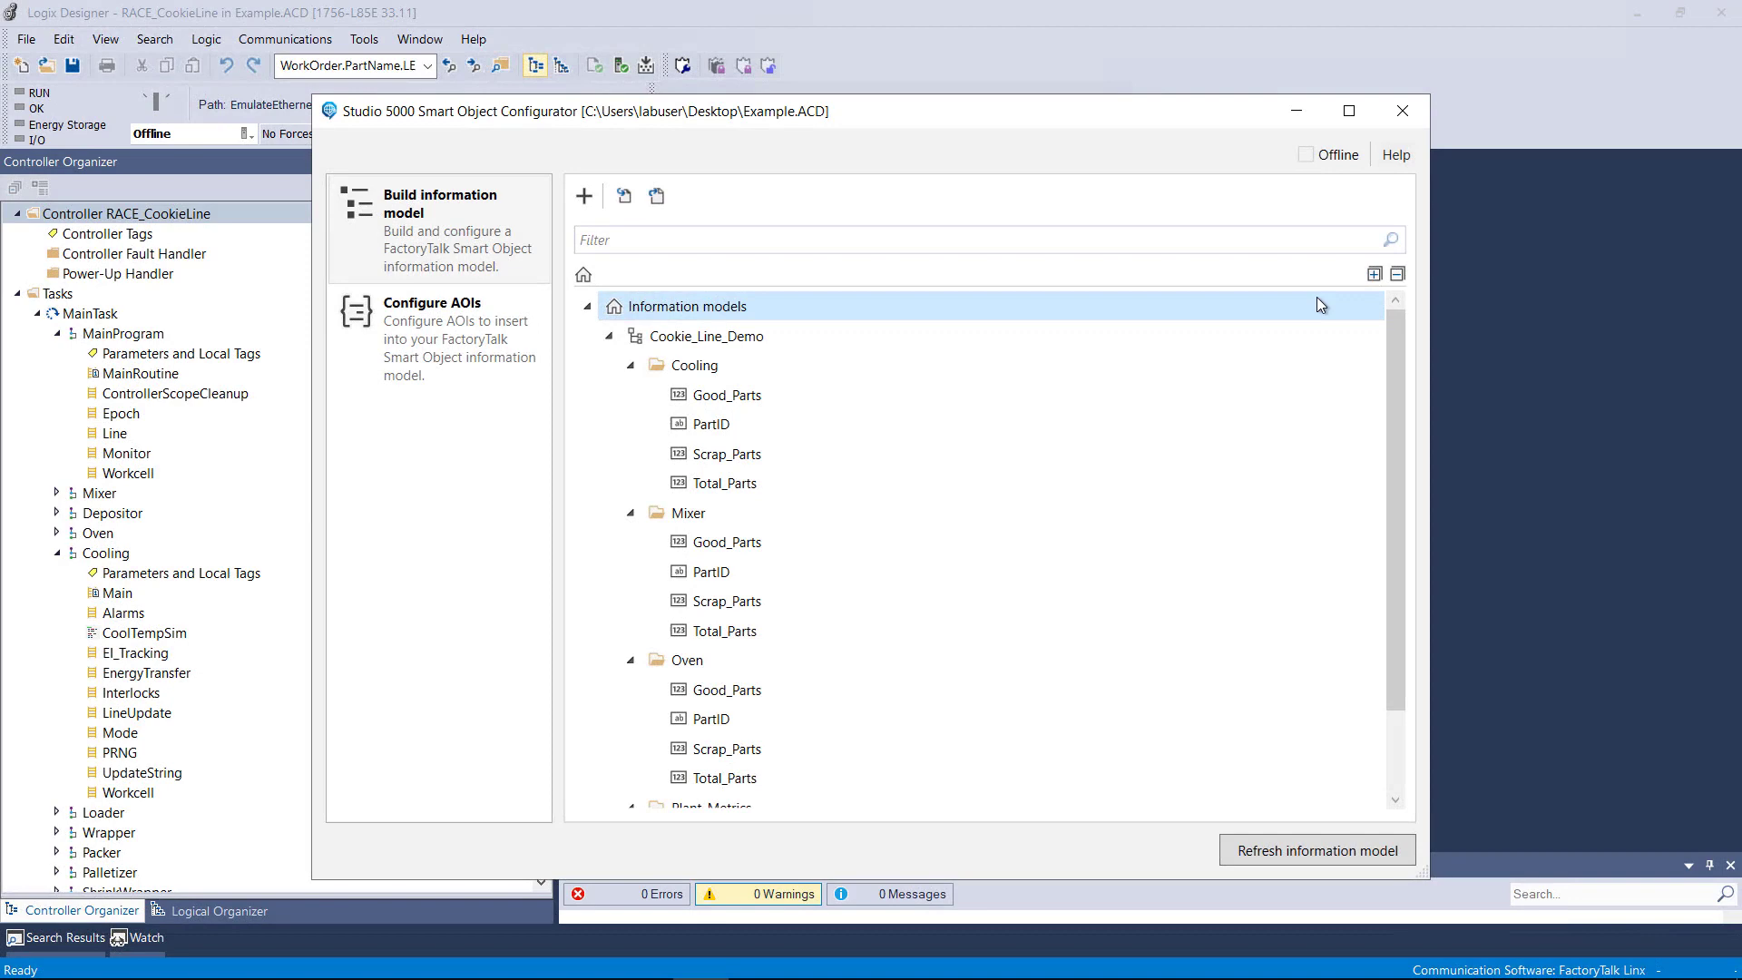
pyautogui.click(1403, 111)
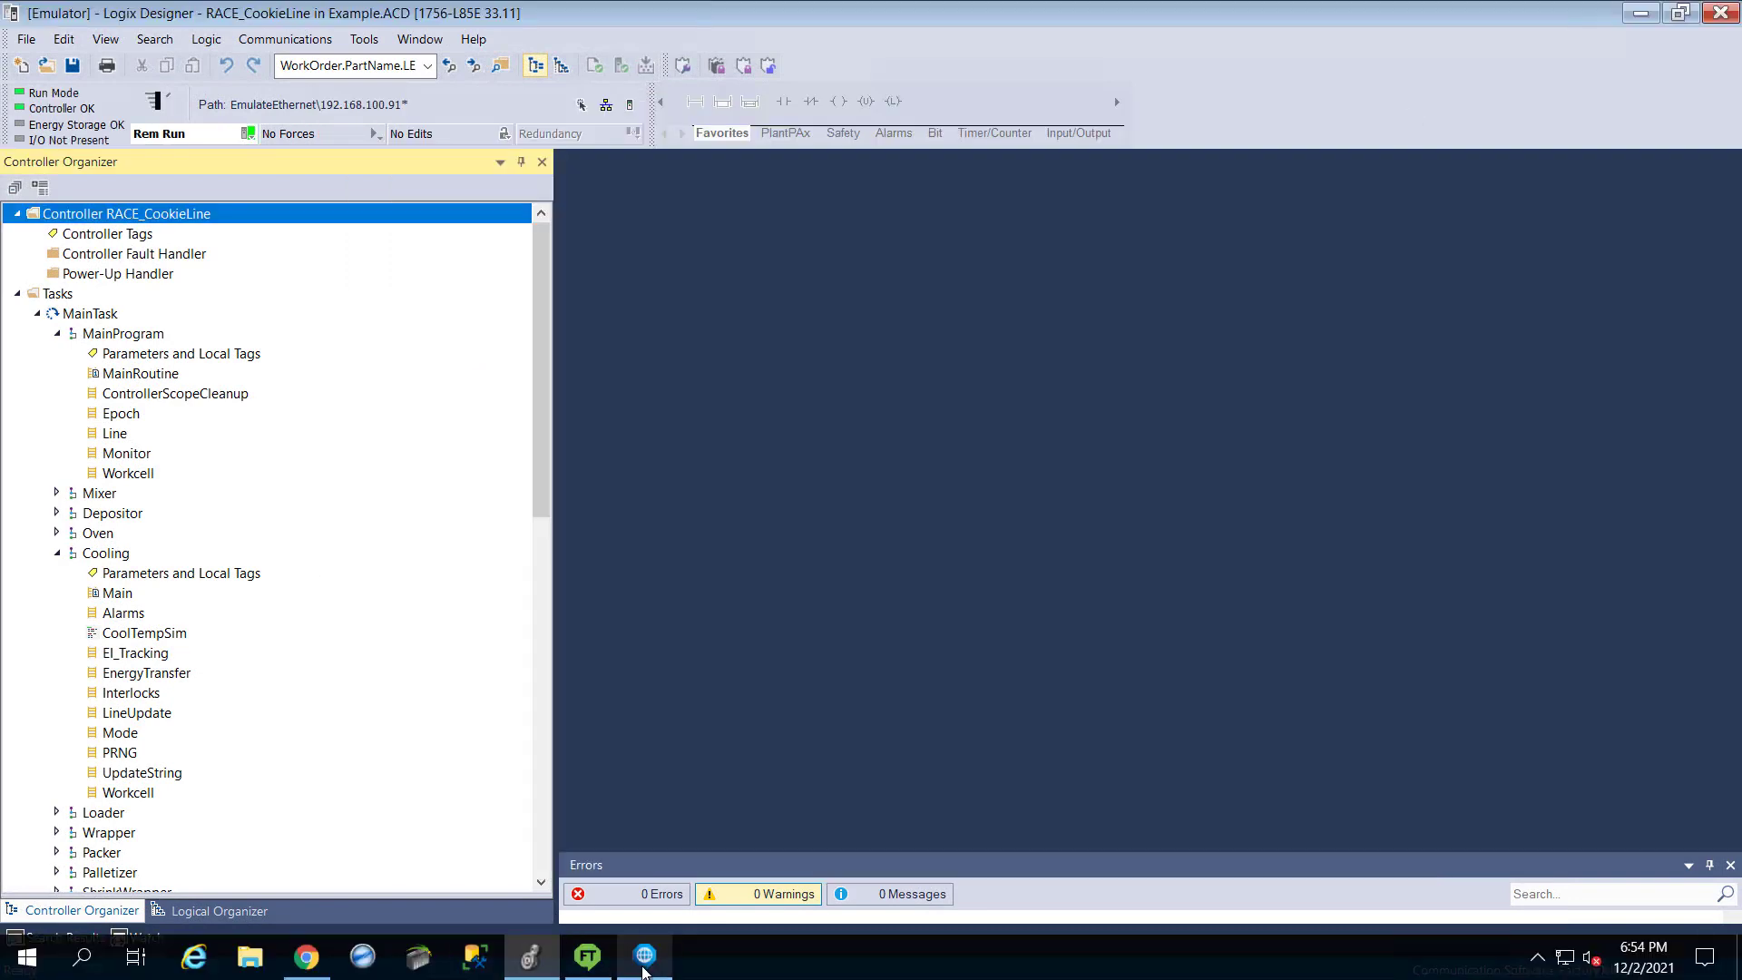
# In Edge Gateway, start a cookie-demo data source whose tags come from the Example.ACD project file
pyautogui.click(644, 955)
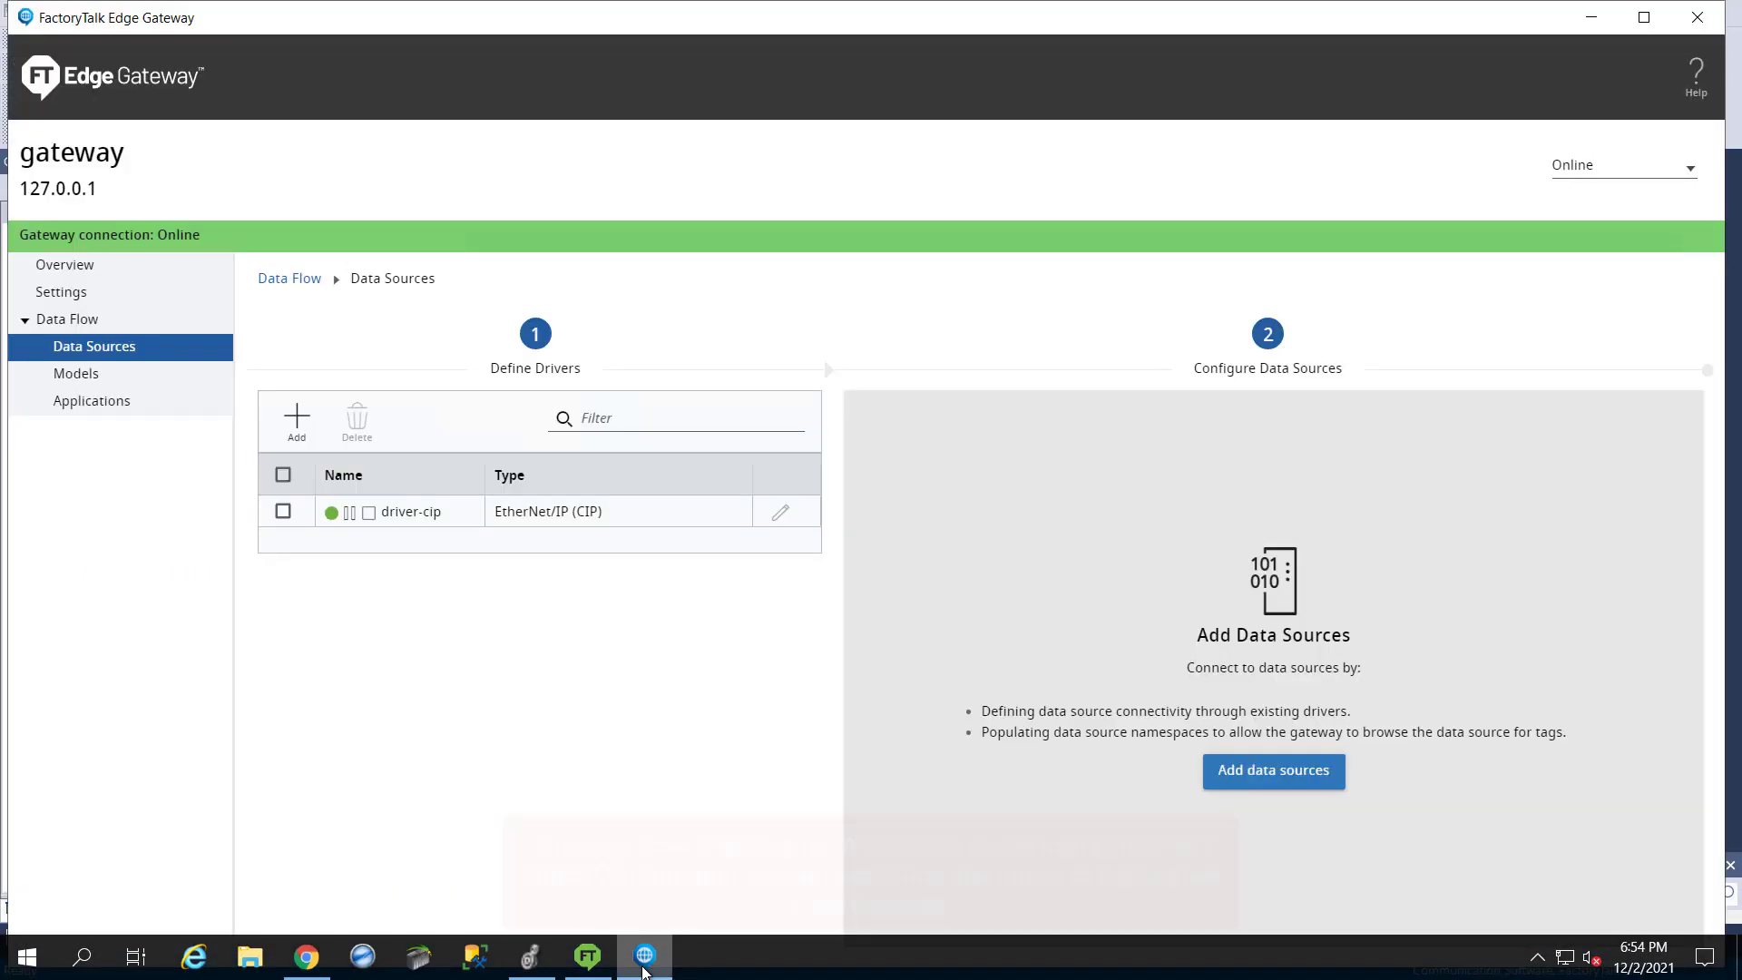
pyautogui.click(1295, 773)
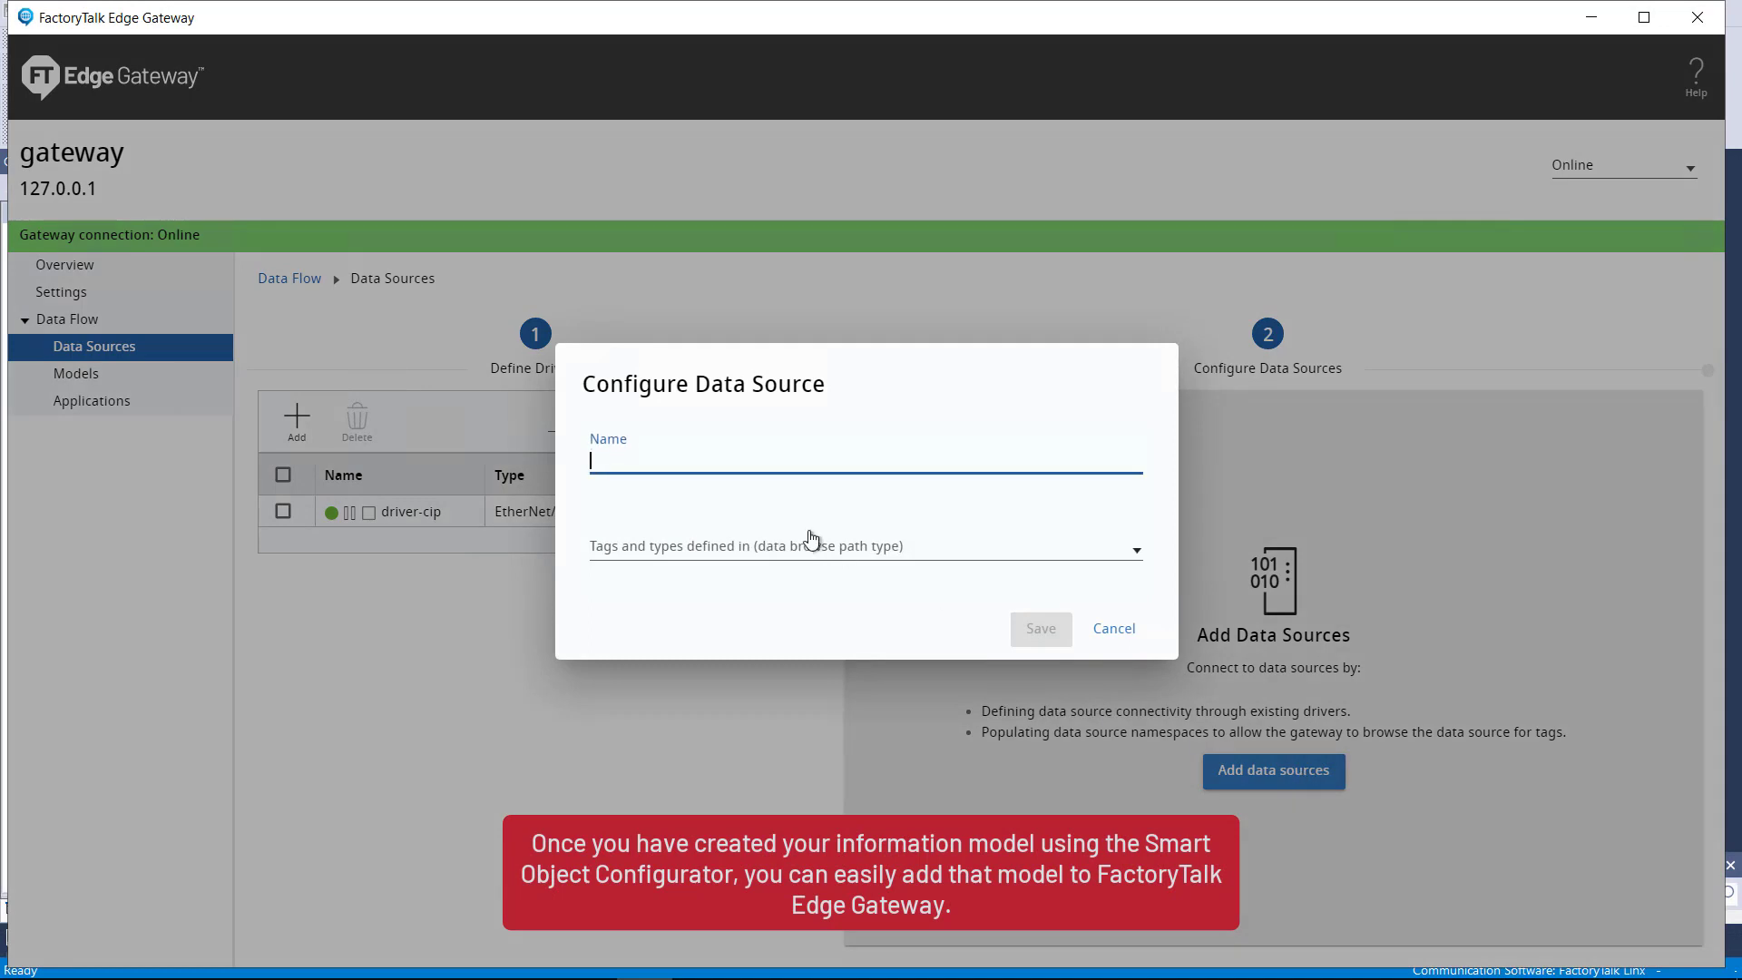
pyautogui.write('cookie-demo')
pyautogui.click(811, 541)
pyautogui.click(774, 468)
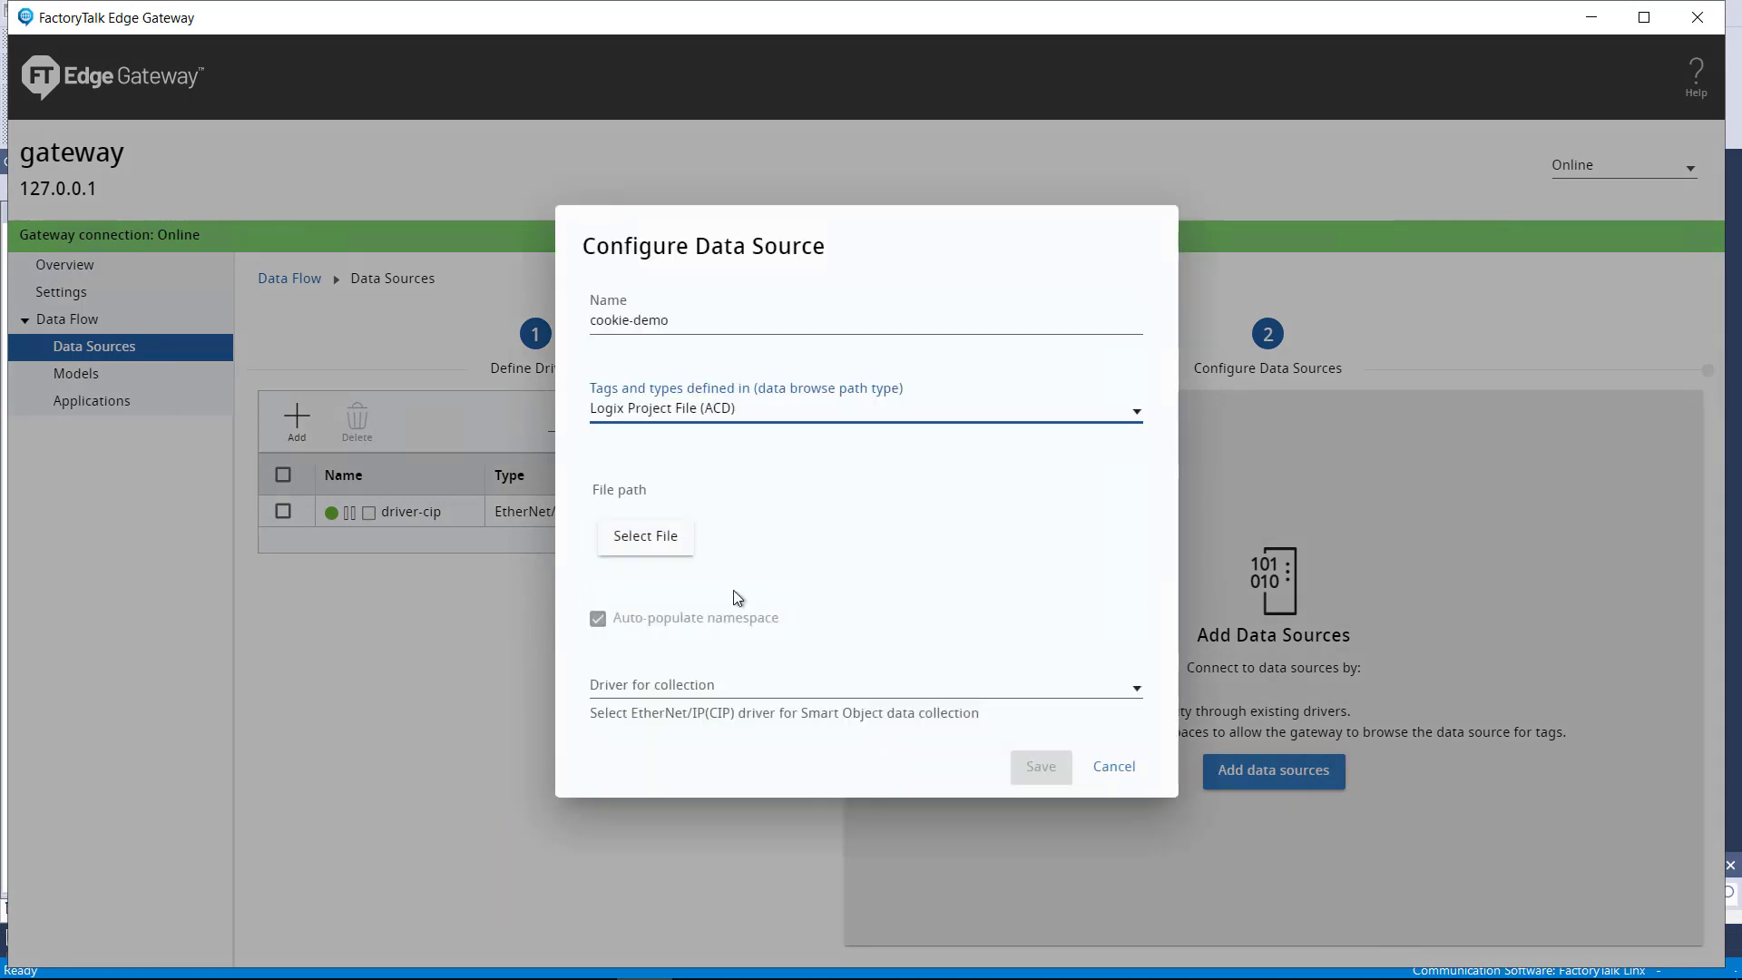
pyautogui.click(667, 551)
pyautogui.click(323, 200)
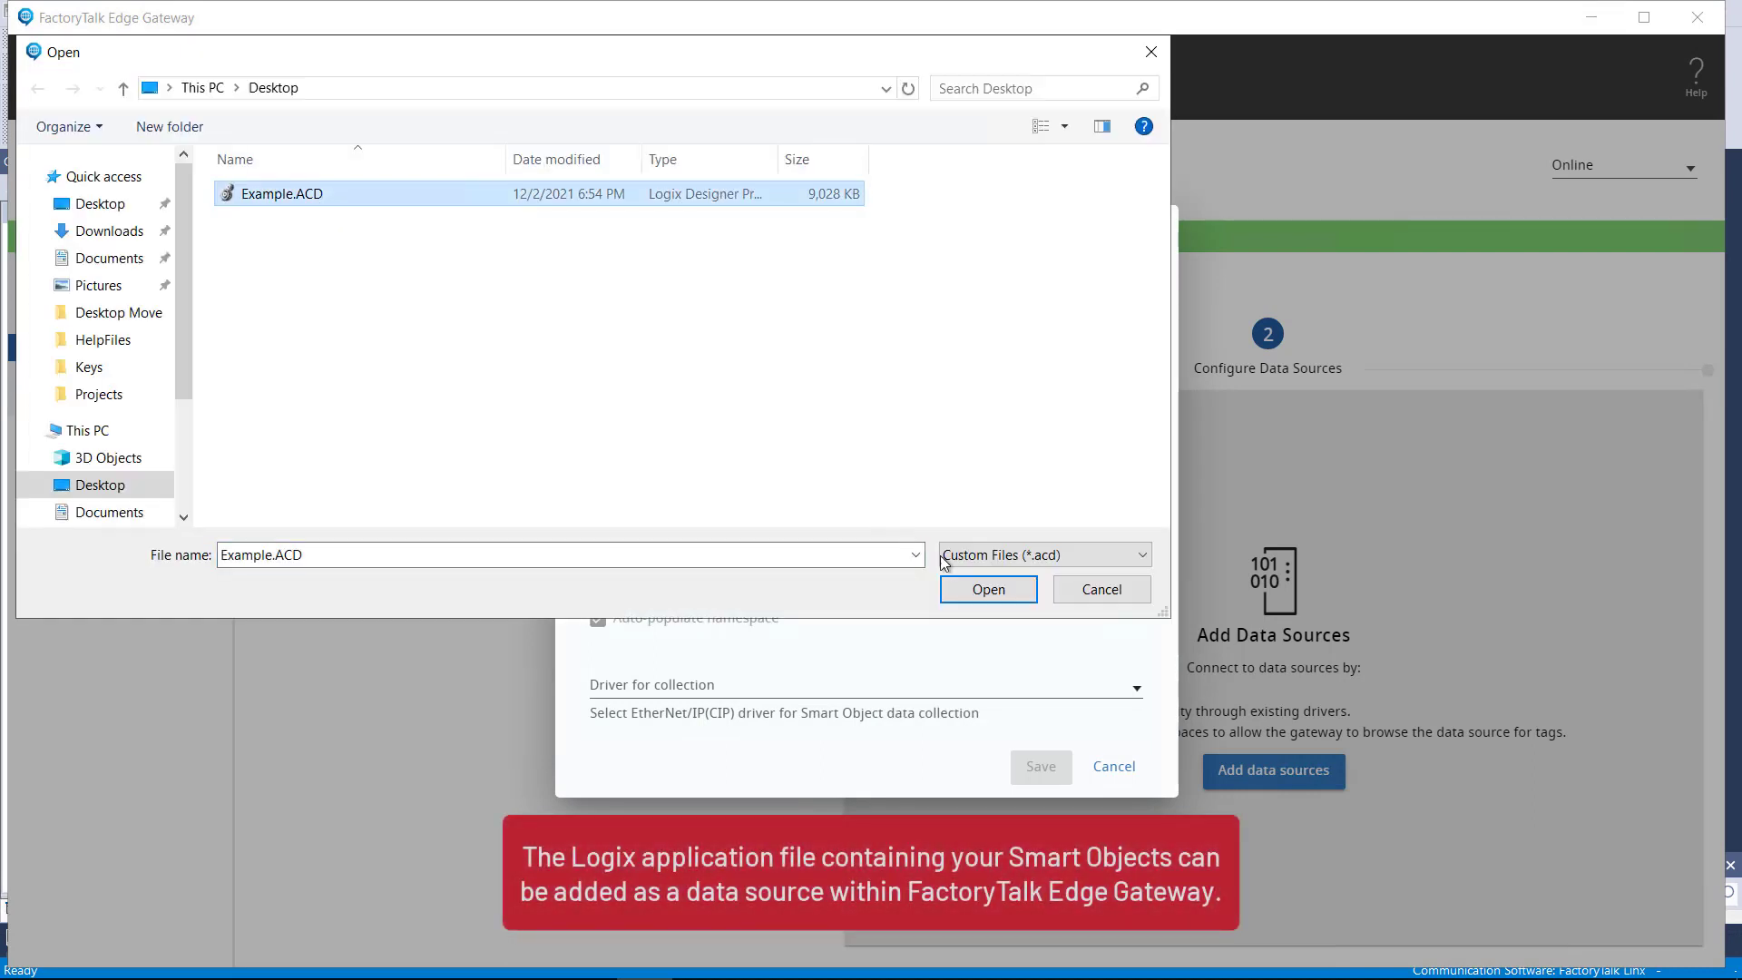
pyautogui.click(961, 578)
# Collect with driver-cip at path 192.168.100.9 and save the data source
pyautogui.click(987, 700)
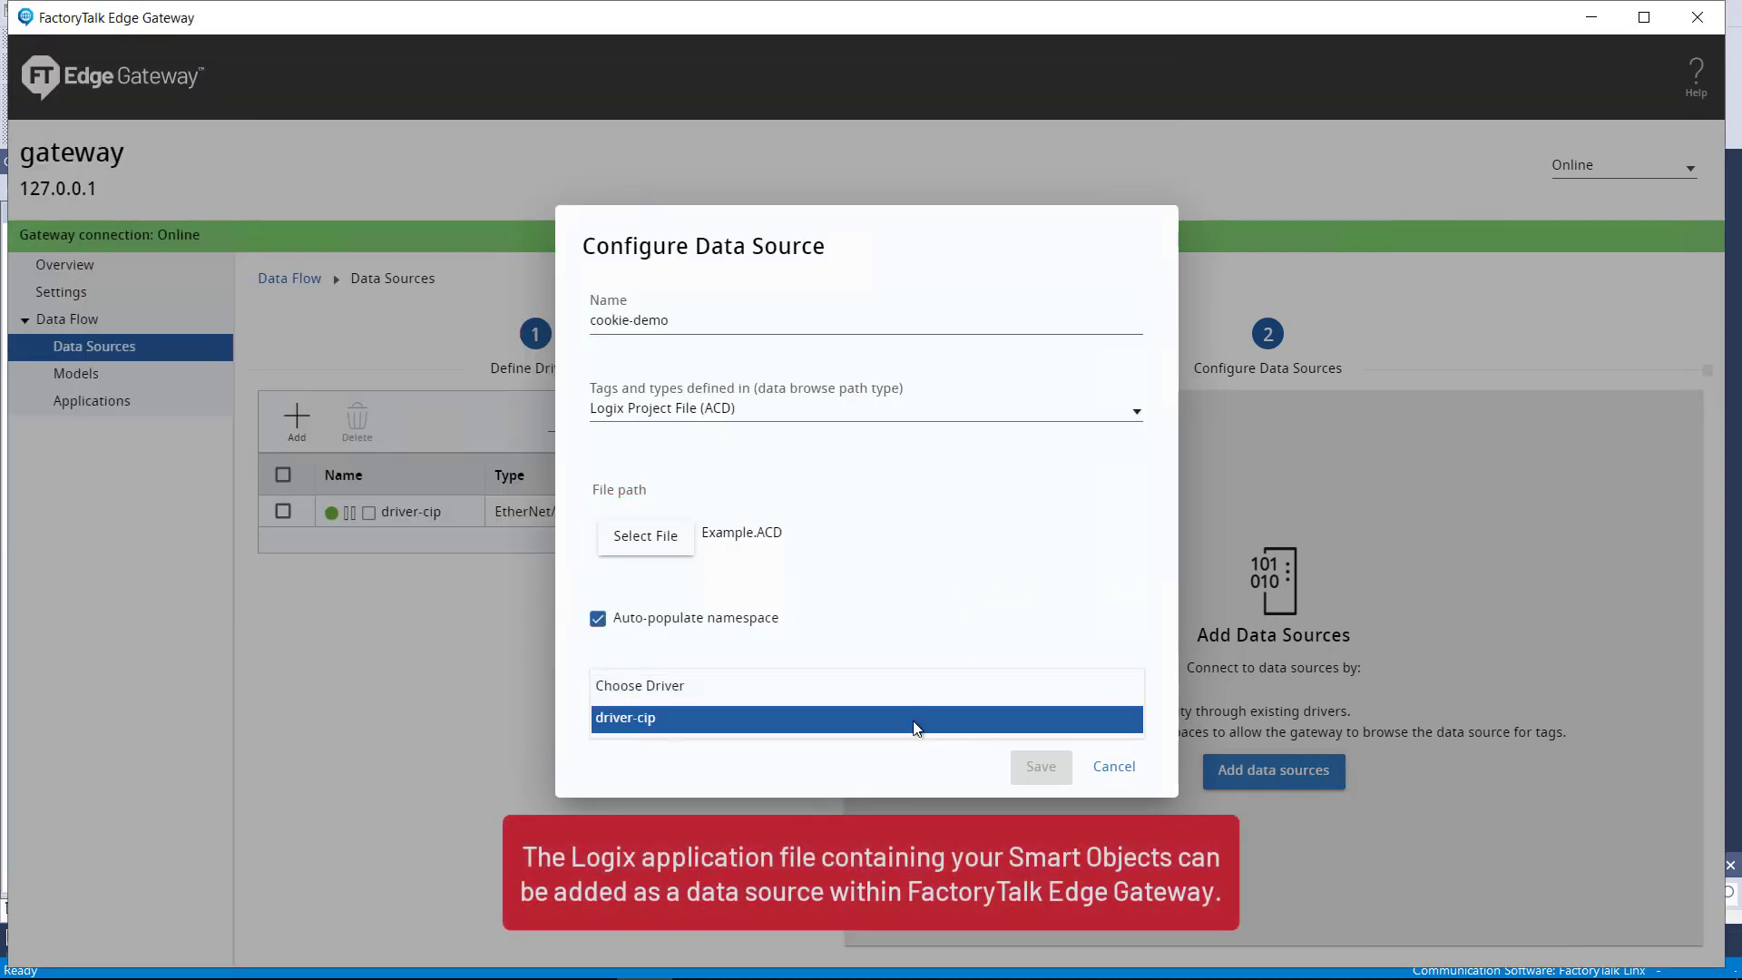
pyautogui.click(917, 723)
pyautogui.click(733, 744)
pyautogui.write('192.1')
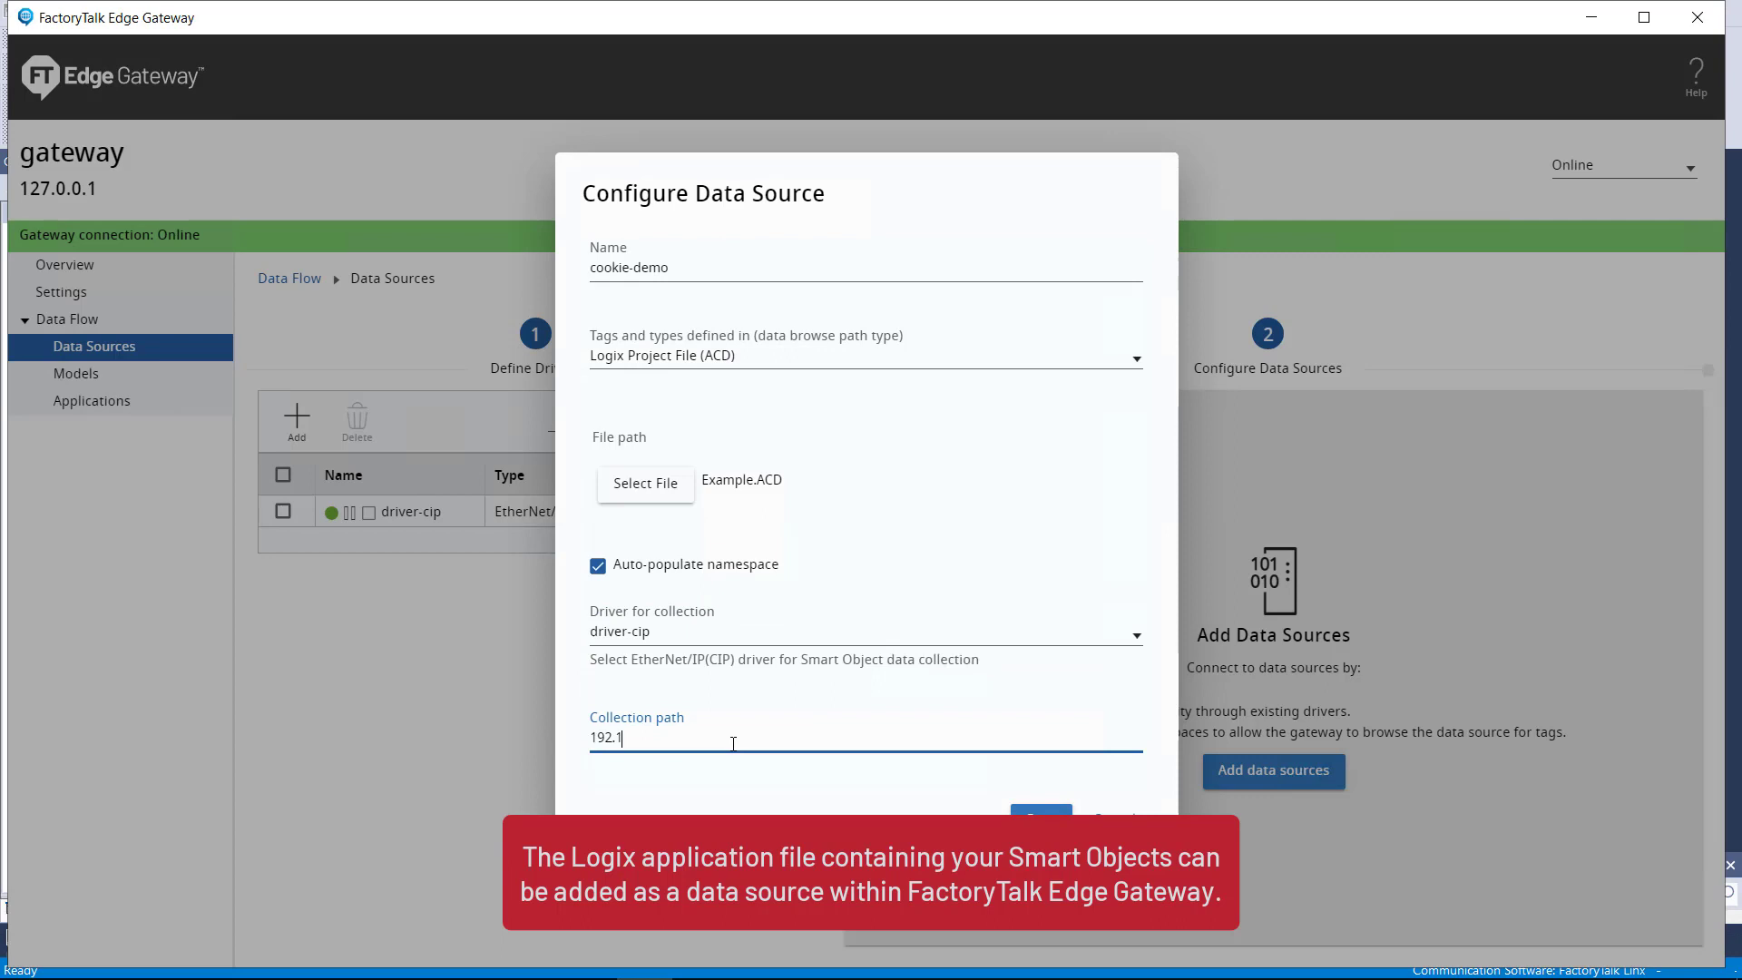
pyautogui.write('68.100.91')
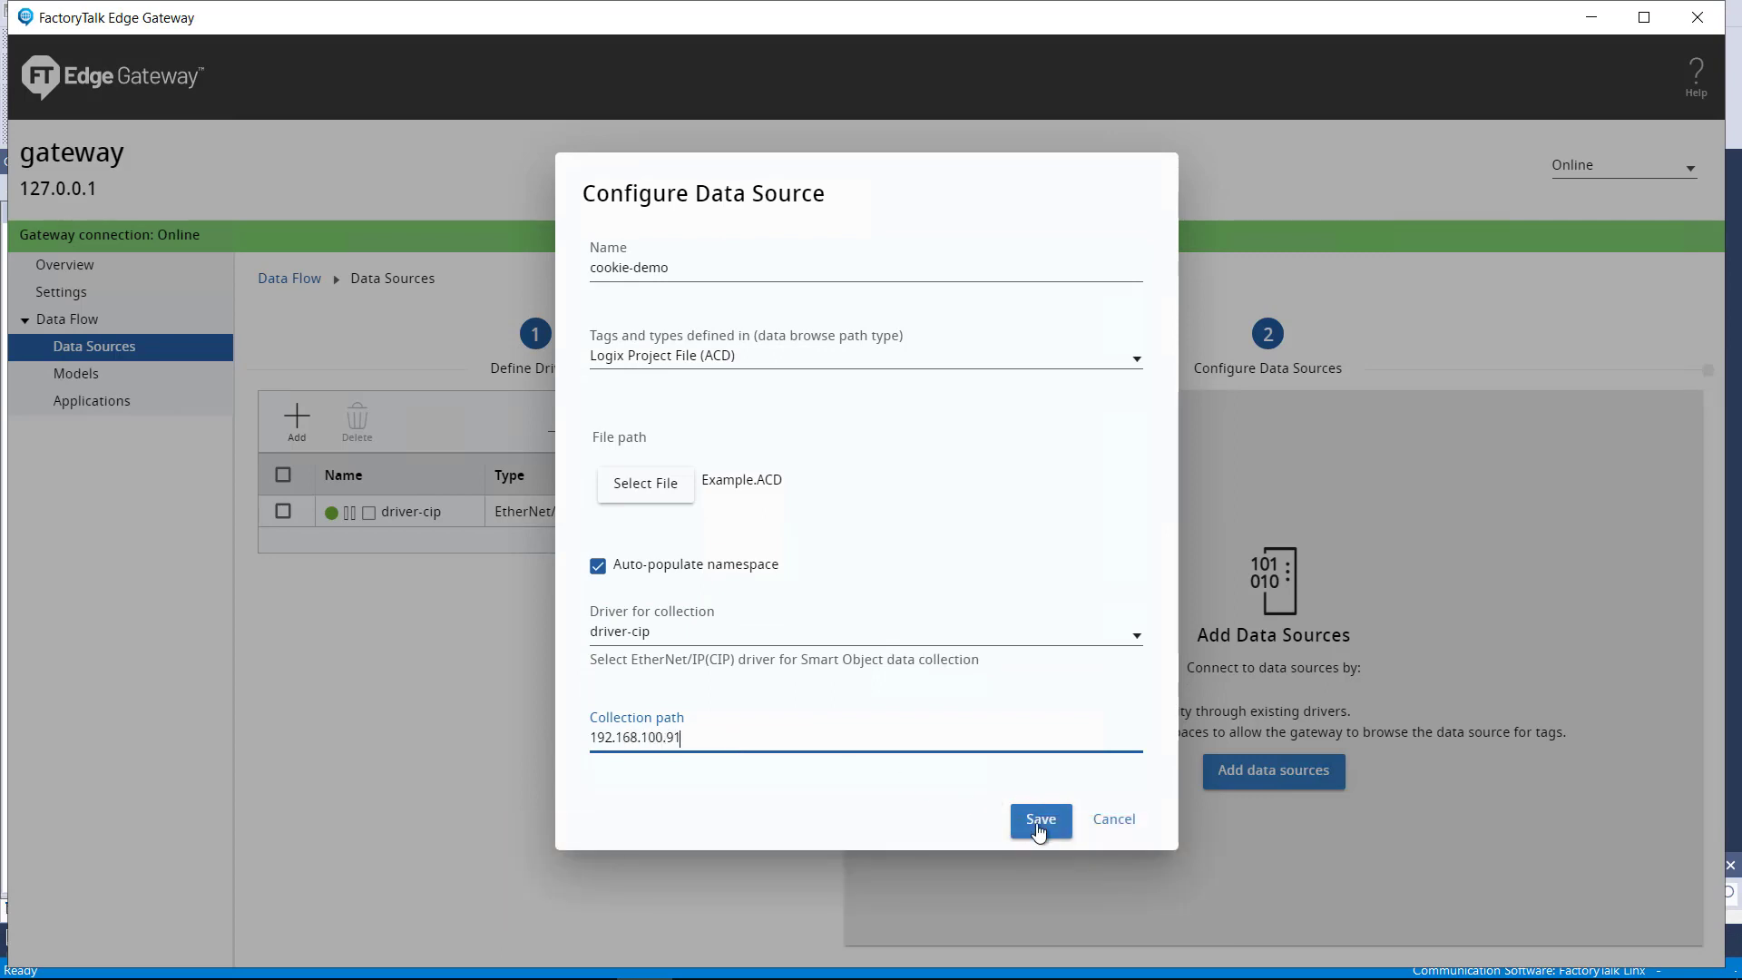
pyautogui.click(1040, 820)
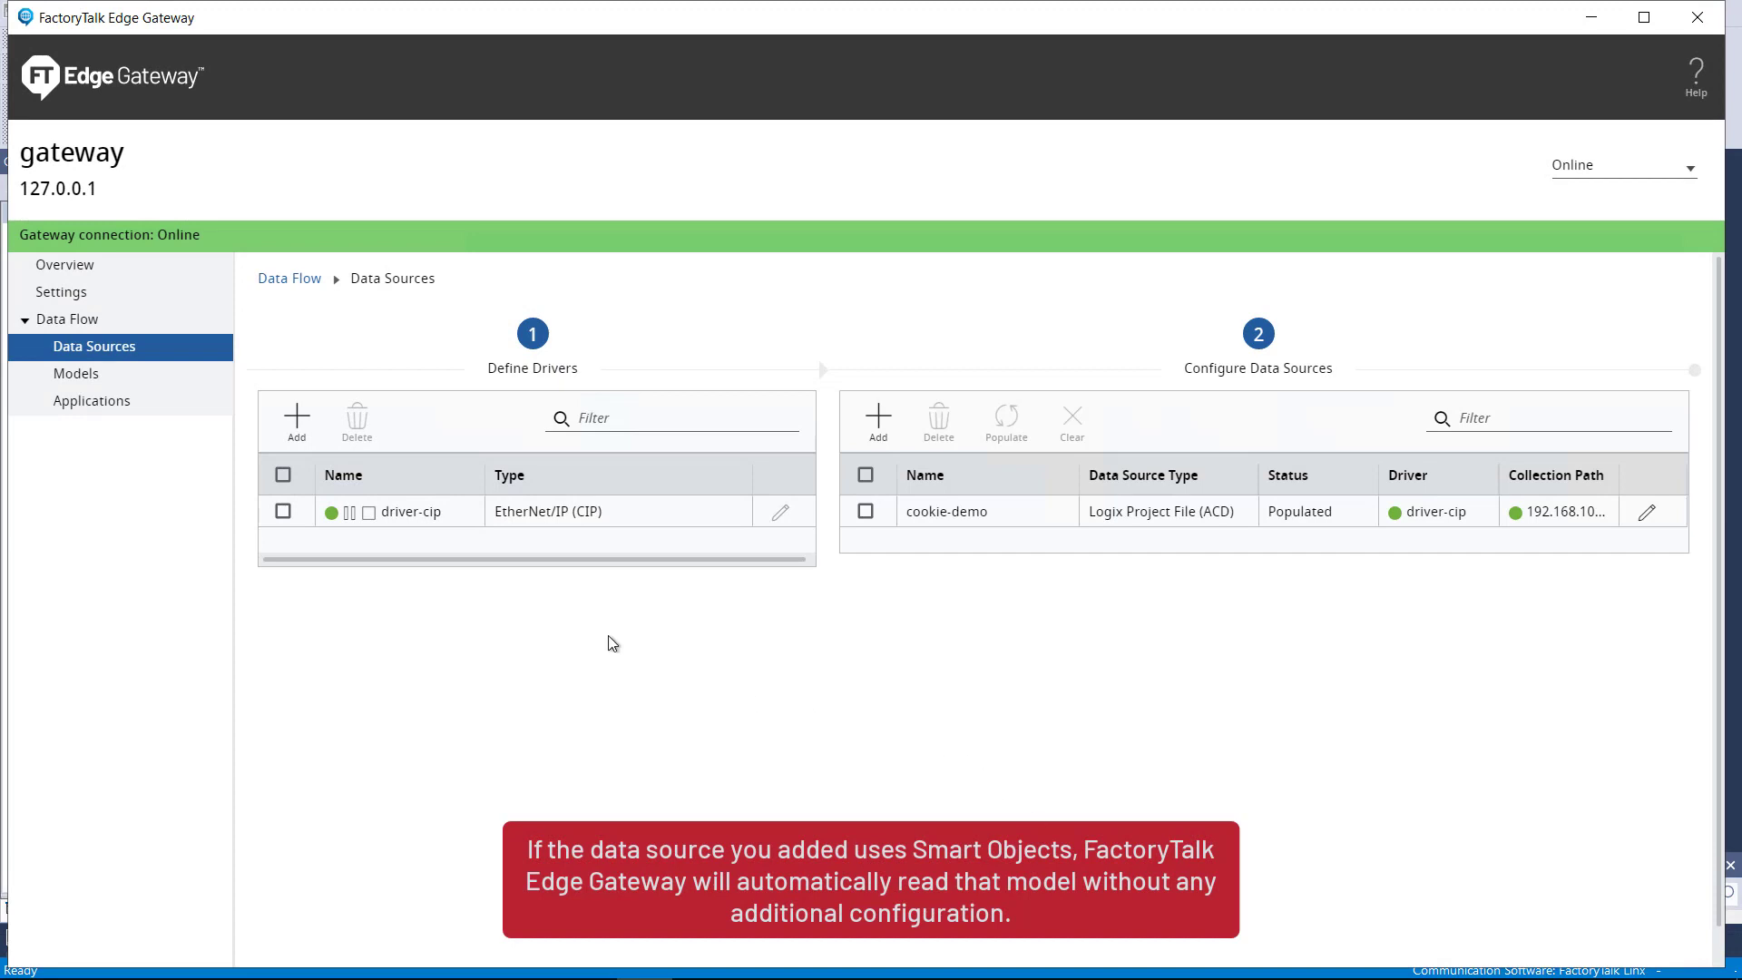
# On the Models page, check that Cookie_Line_Demo's Cooling node has its tags bound automatically
pyautogui.click(107, 381)
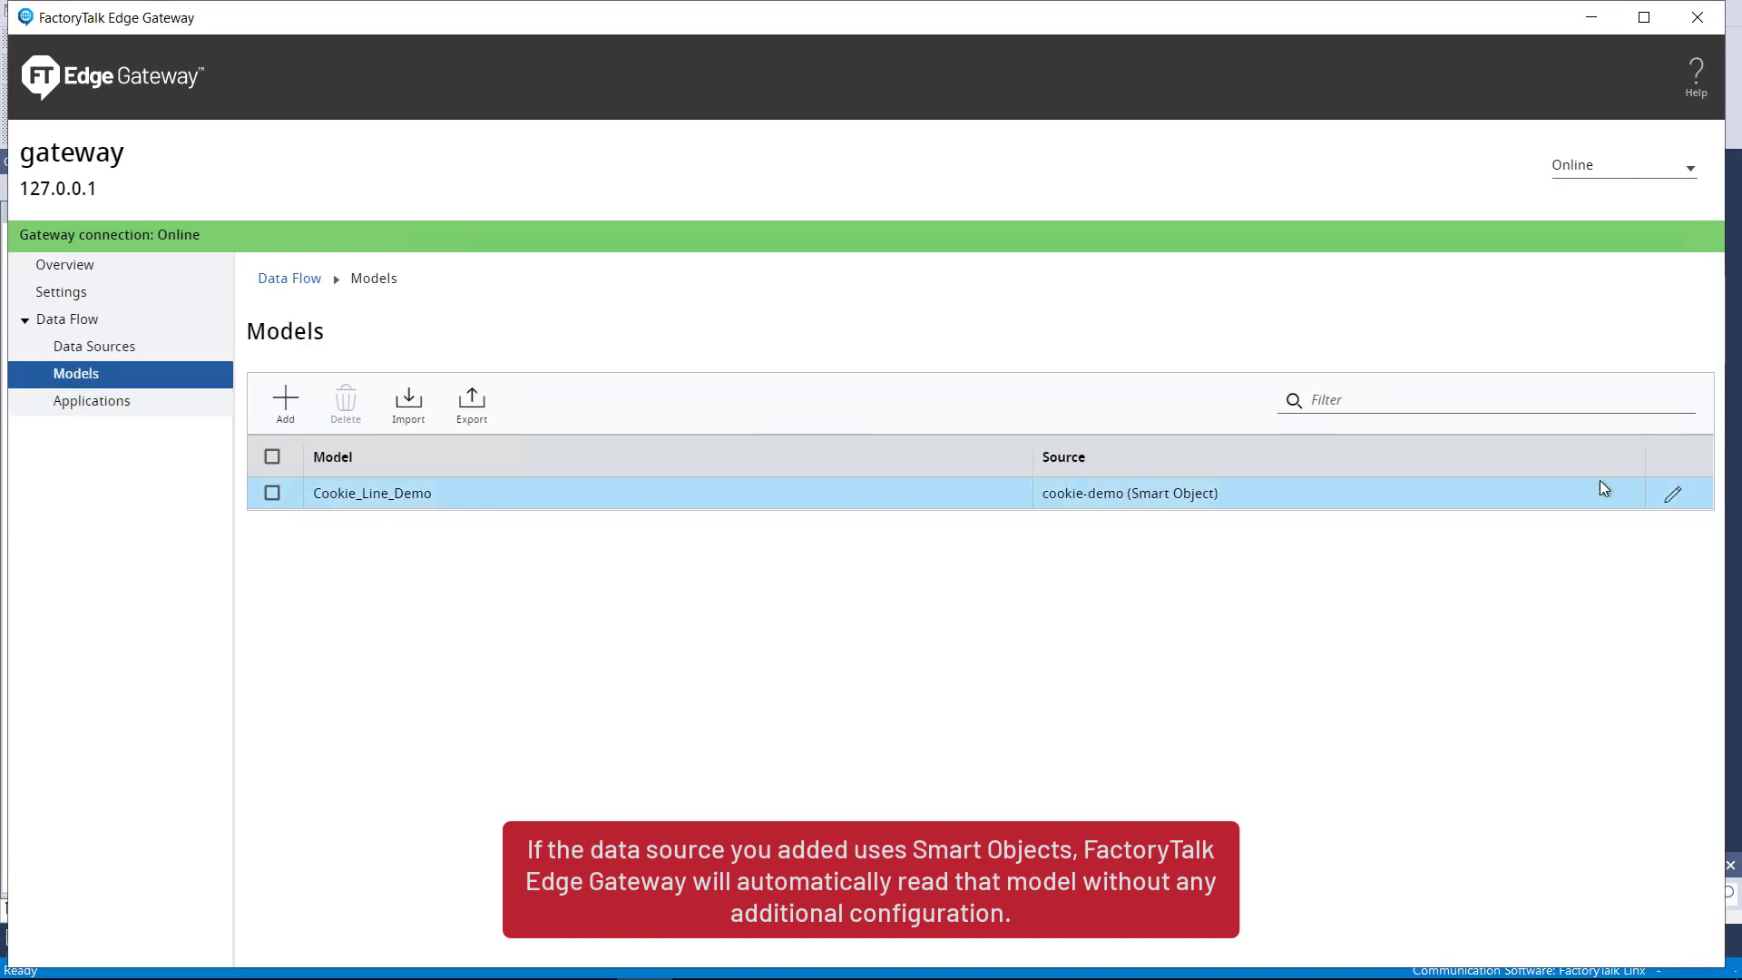
pyautogui.click(1675, 497)
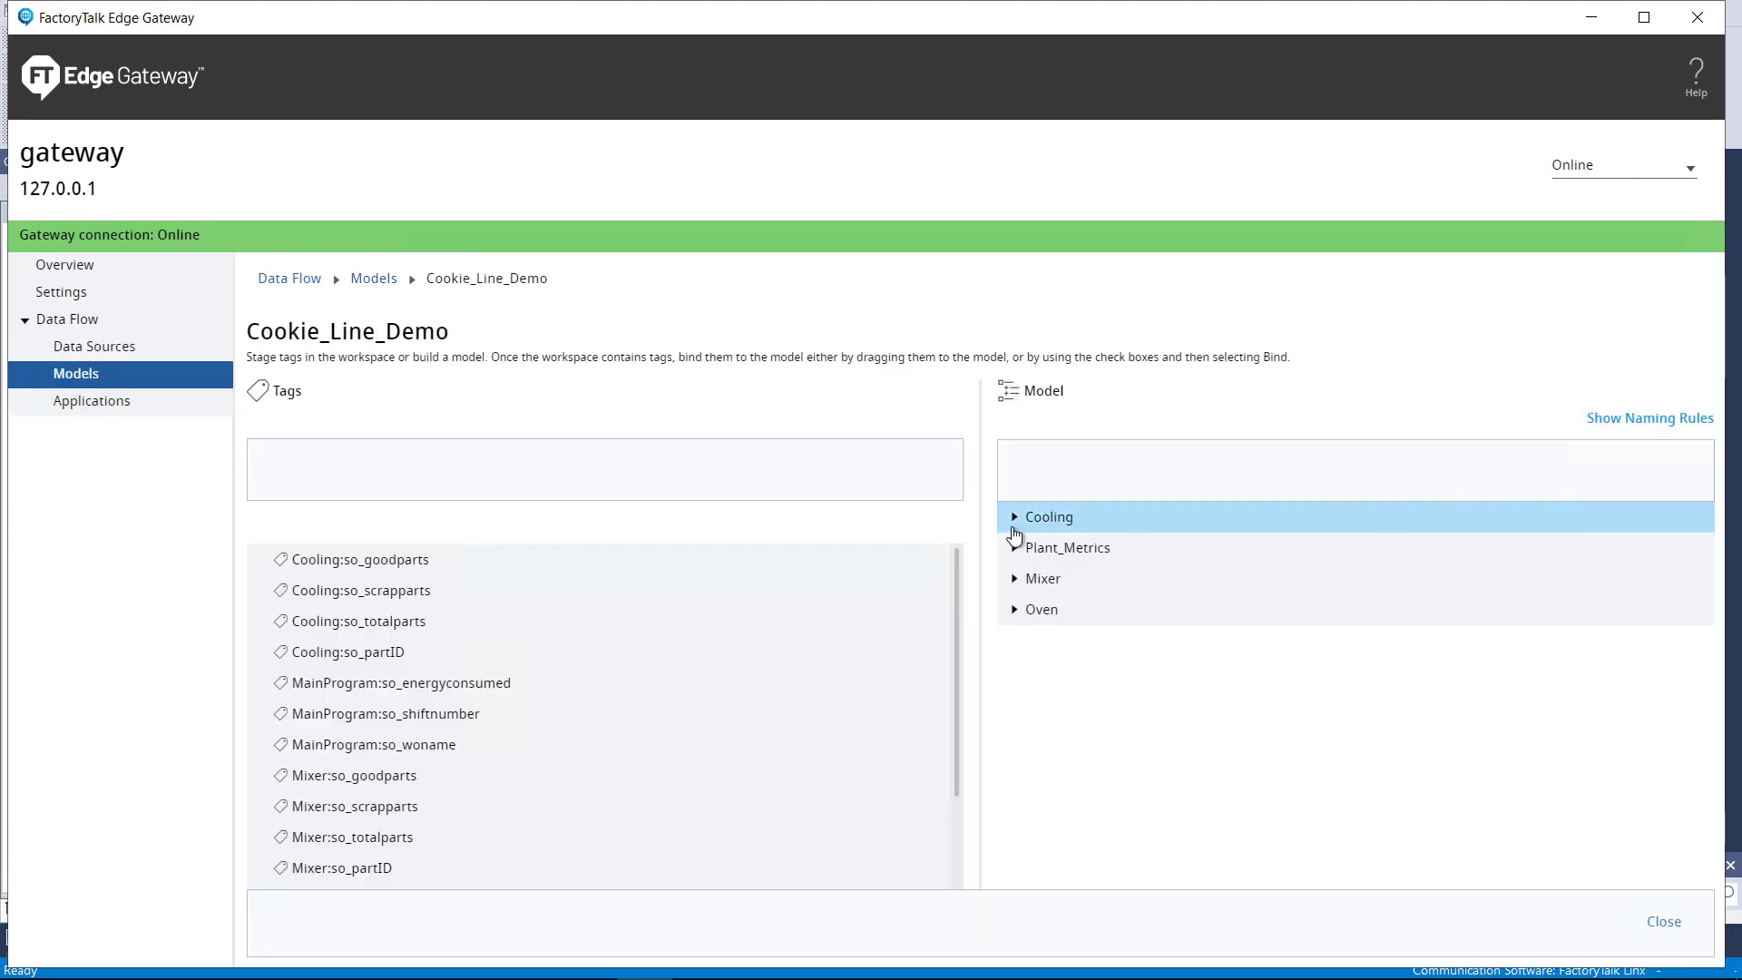
pyautogui.click(1013, 528)
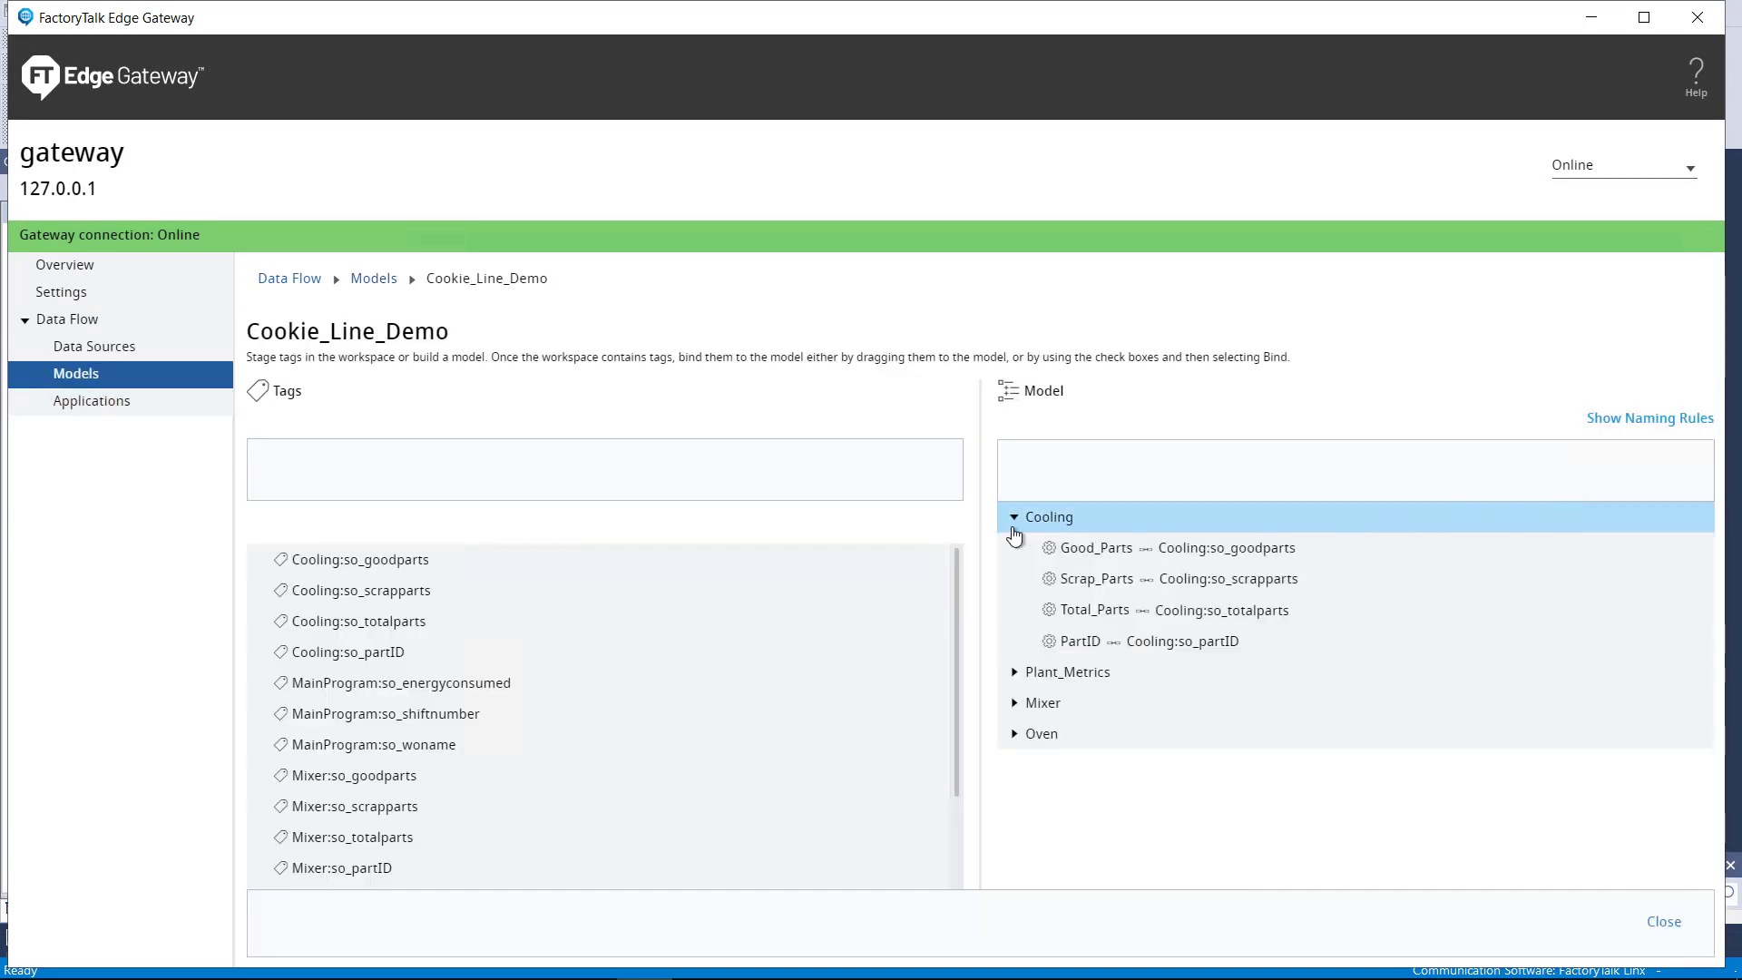
pyautogui.click(1665, 922)
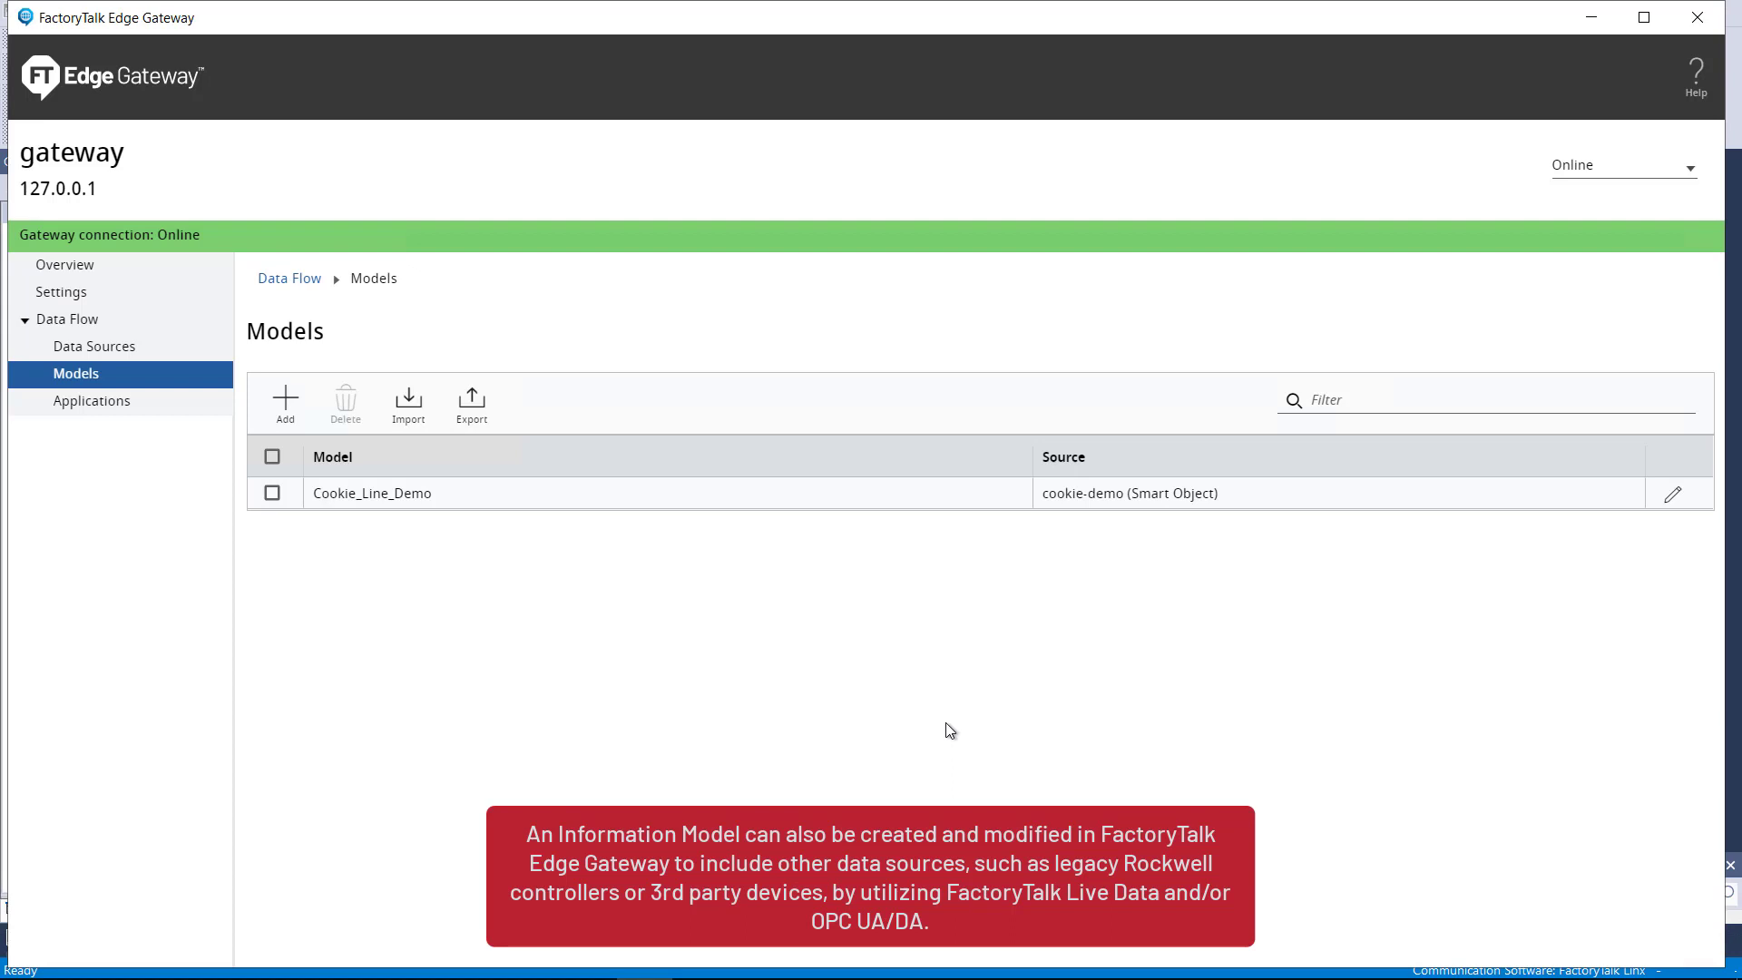
# Start adding a new ThingWorx-type application on the Applications page
pyautogui.click(105, 410)
pyautogui.click(1014, 795)
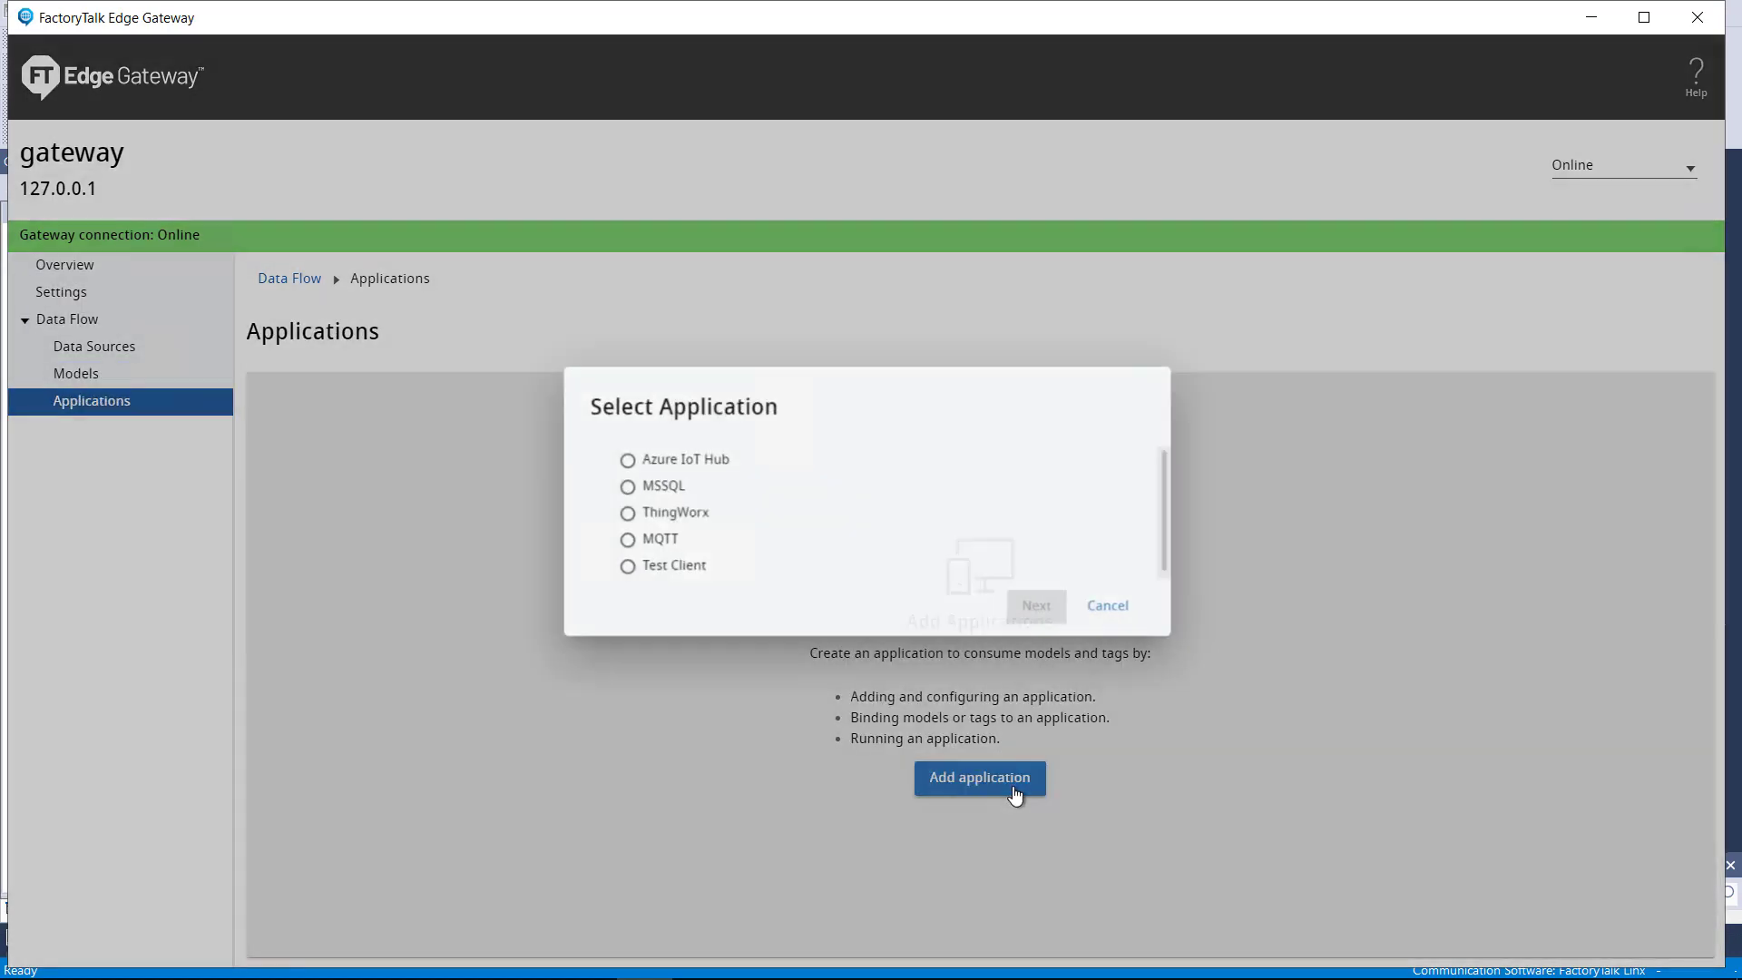
pyautogui.click(620, 514)
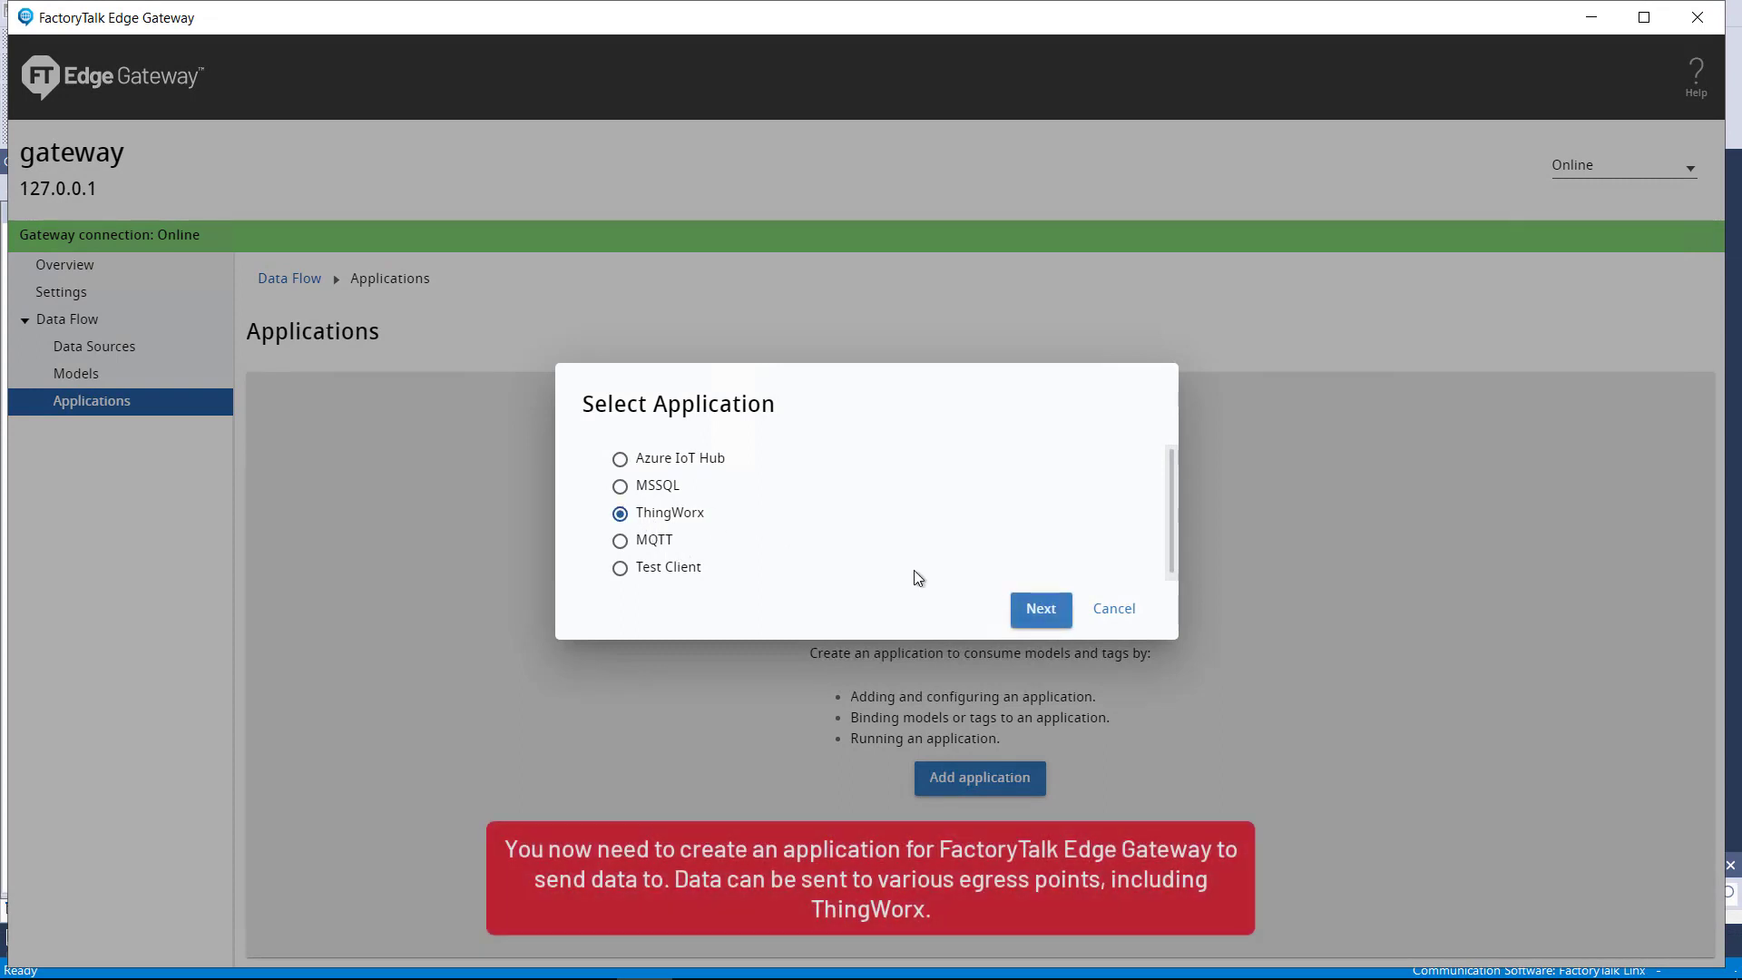
pyautogui.click(1039, 608)
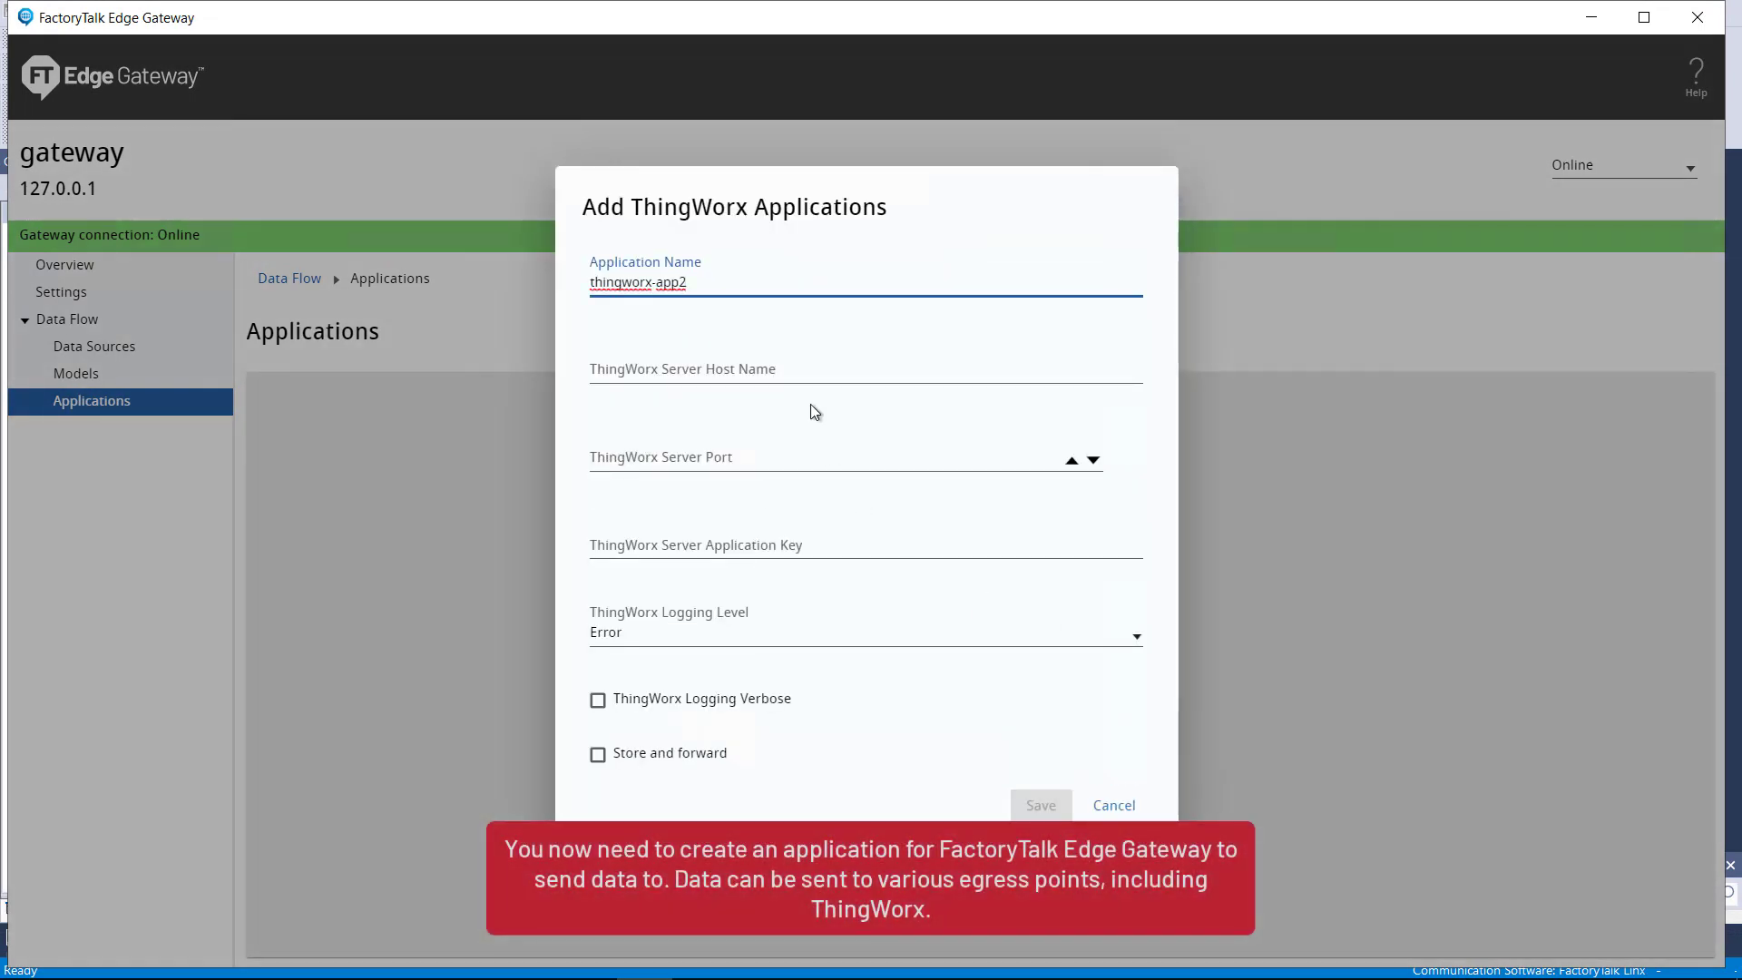
# Name it thingworx-app, target fteg.localdomain port 443, paste the application key, and save
pyautogui.press('BackSpace')
pyautogui.press('Tab')
pyautogui.write('fteg.localdomain')
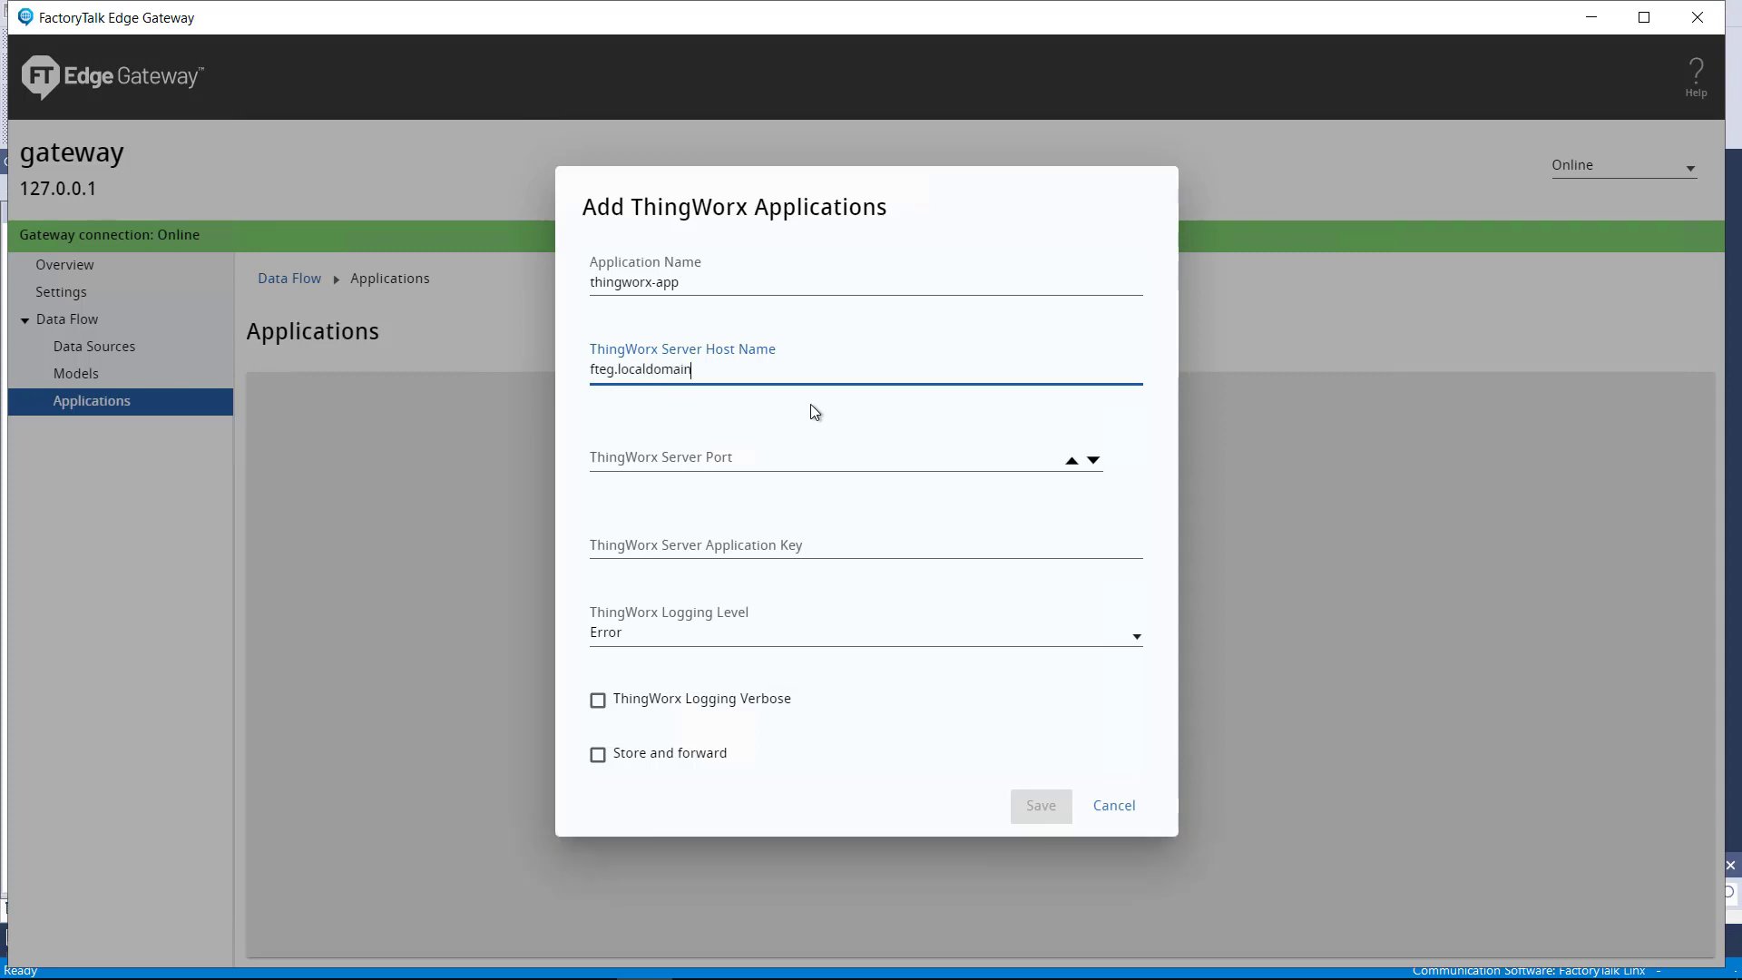
pyautogui.press('Tab')
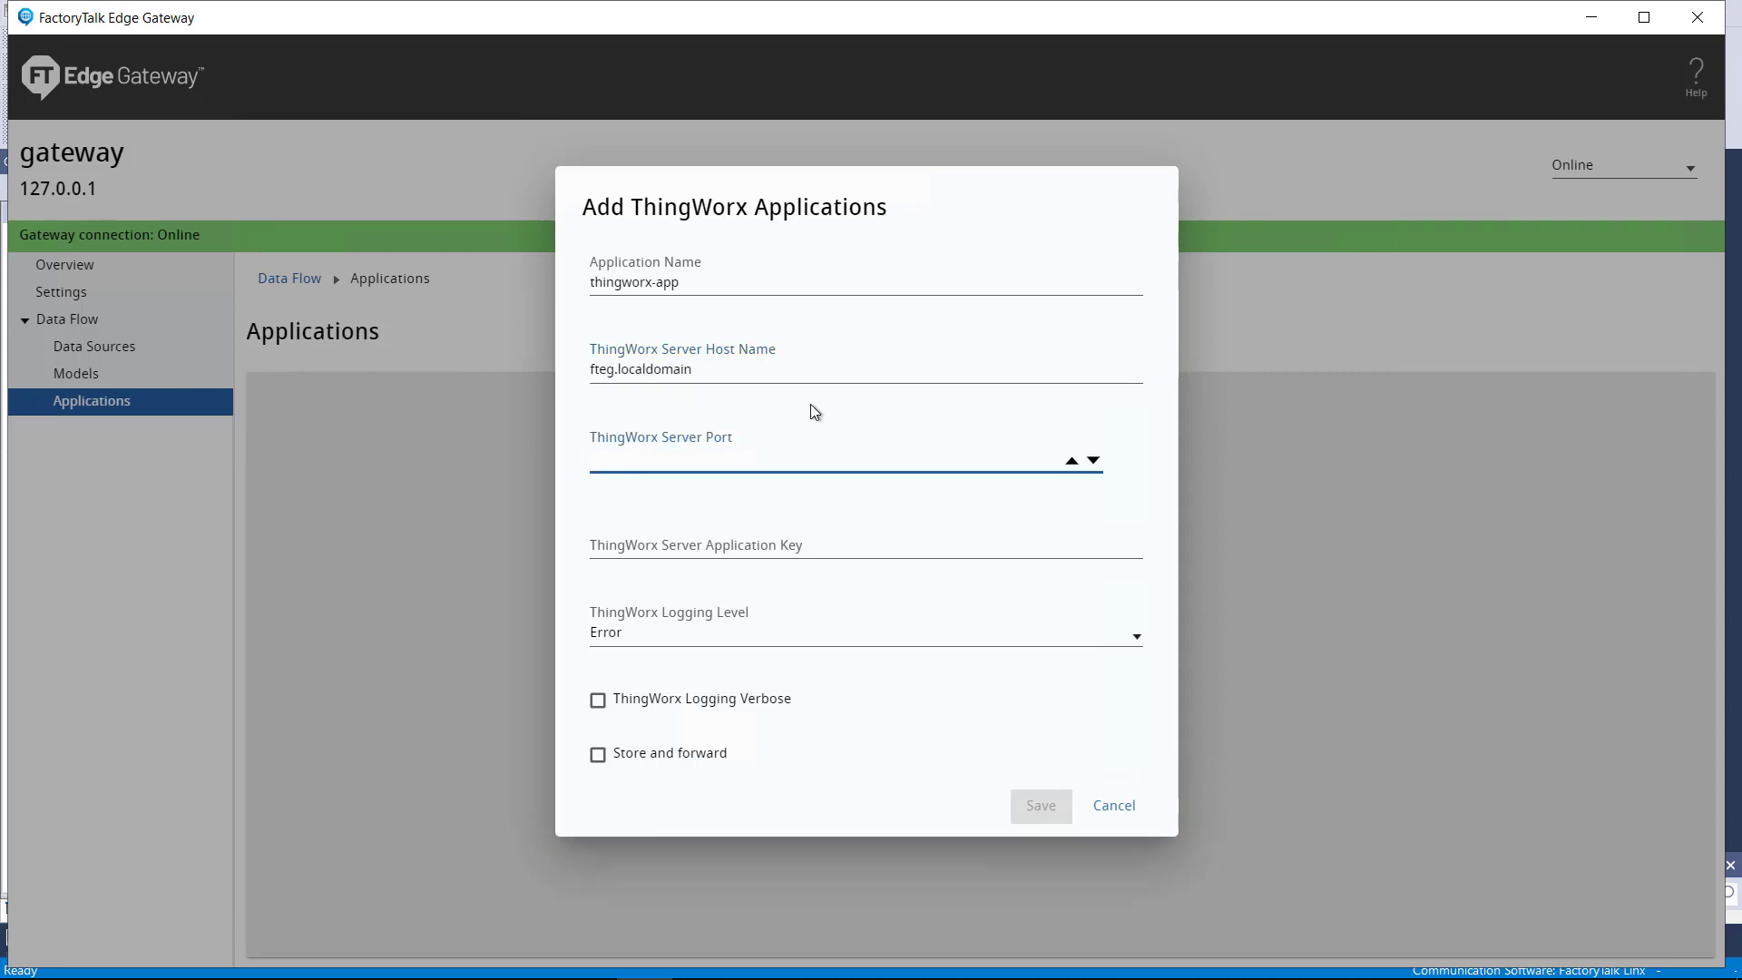
pyautogui.write('443')
pyautogui.press('Tab')
pyautogui.hotkey('ctrl', 'v')
pyautogui.click(1043, 810)
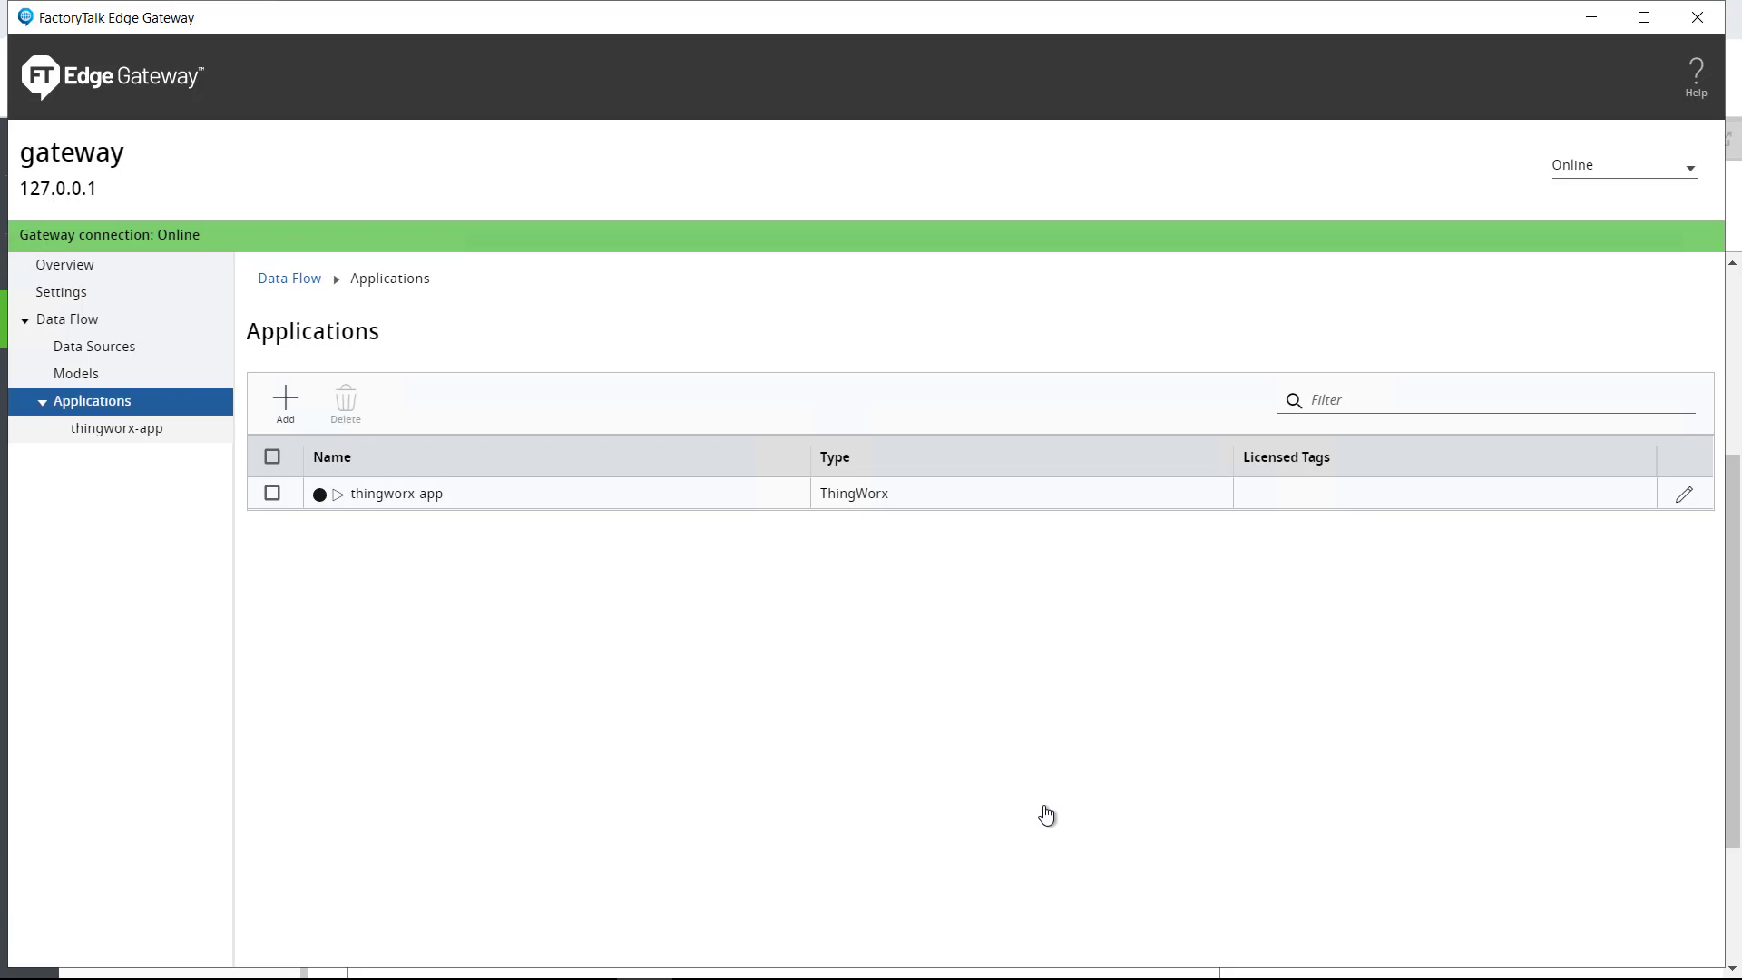
# Select the Cookie_Line_Demo model to bind to thingworx-app
pyautogui.click(1681, 497)
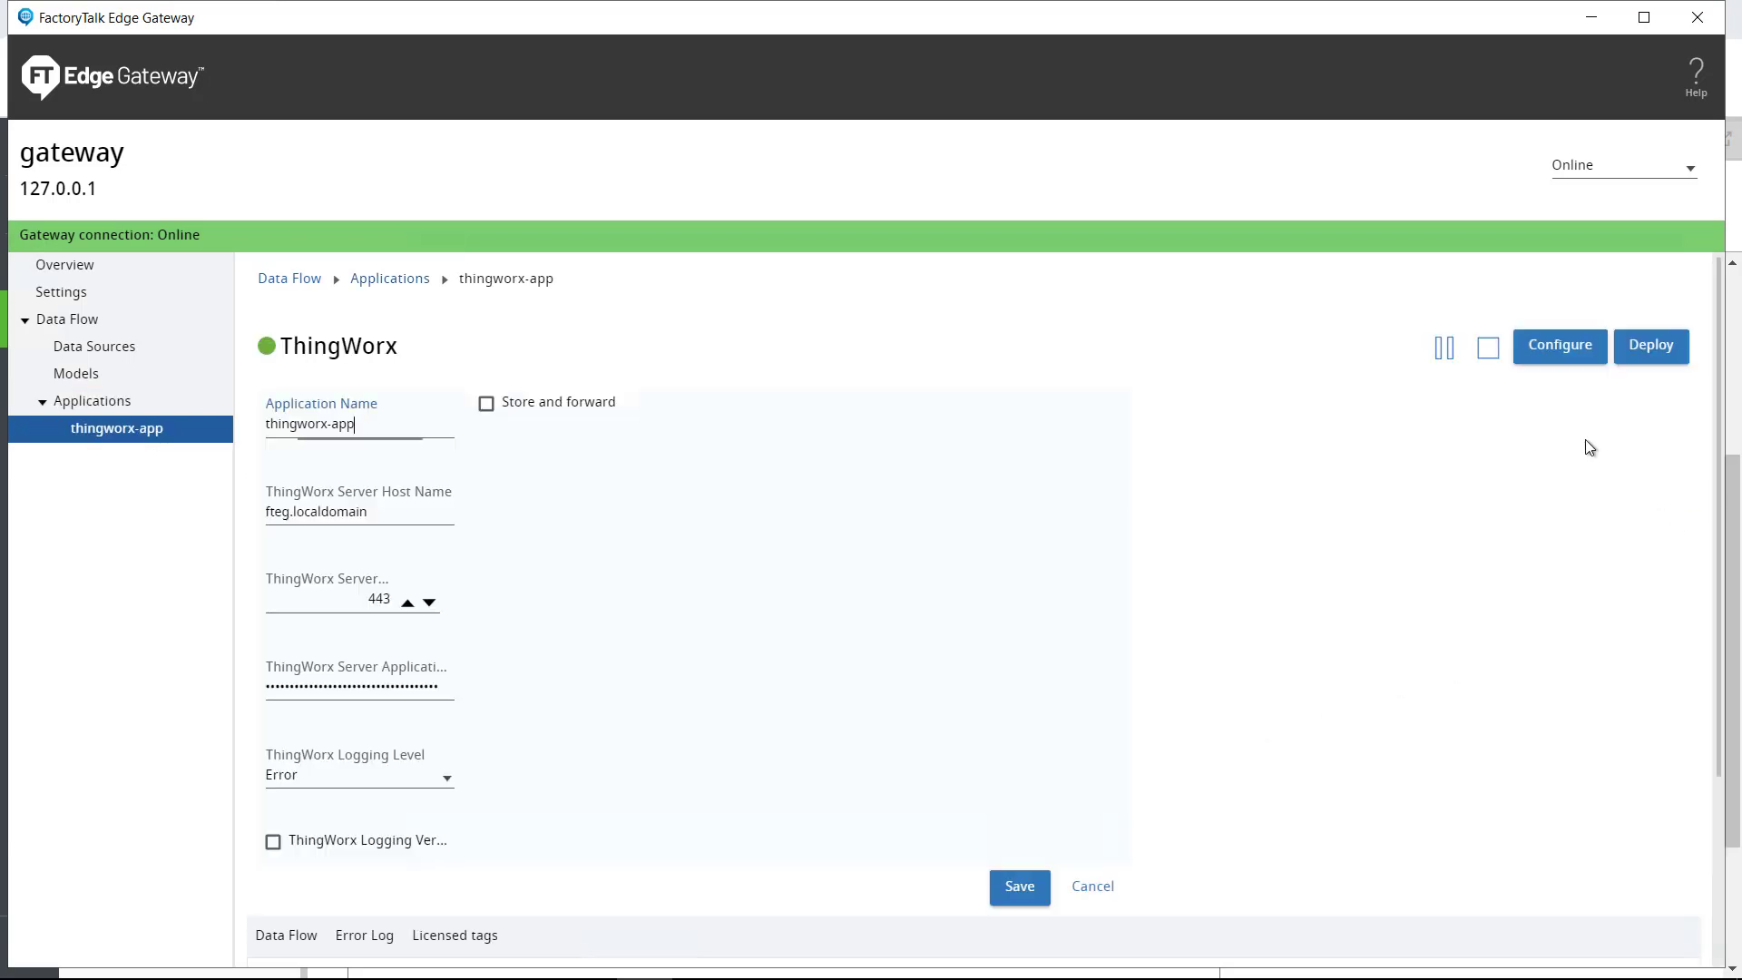
pyautogui.click(1561, 344)
pyautogui.click(543, 738)
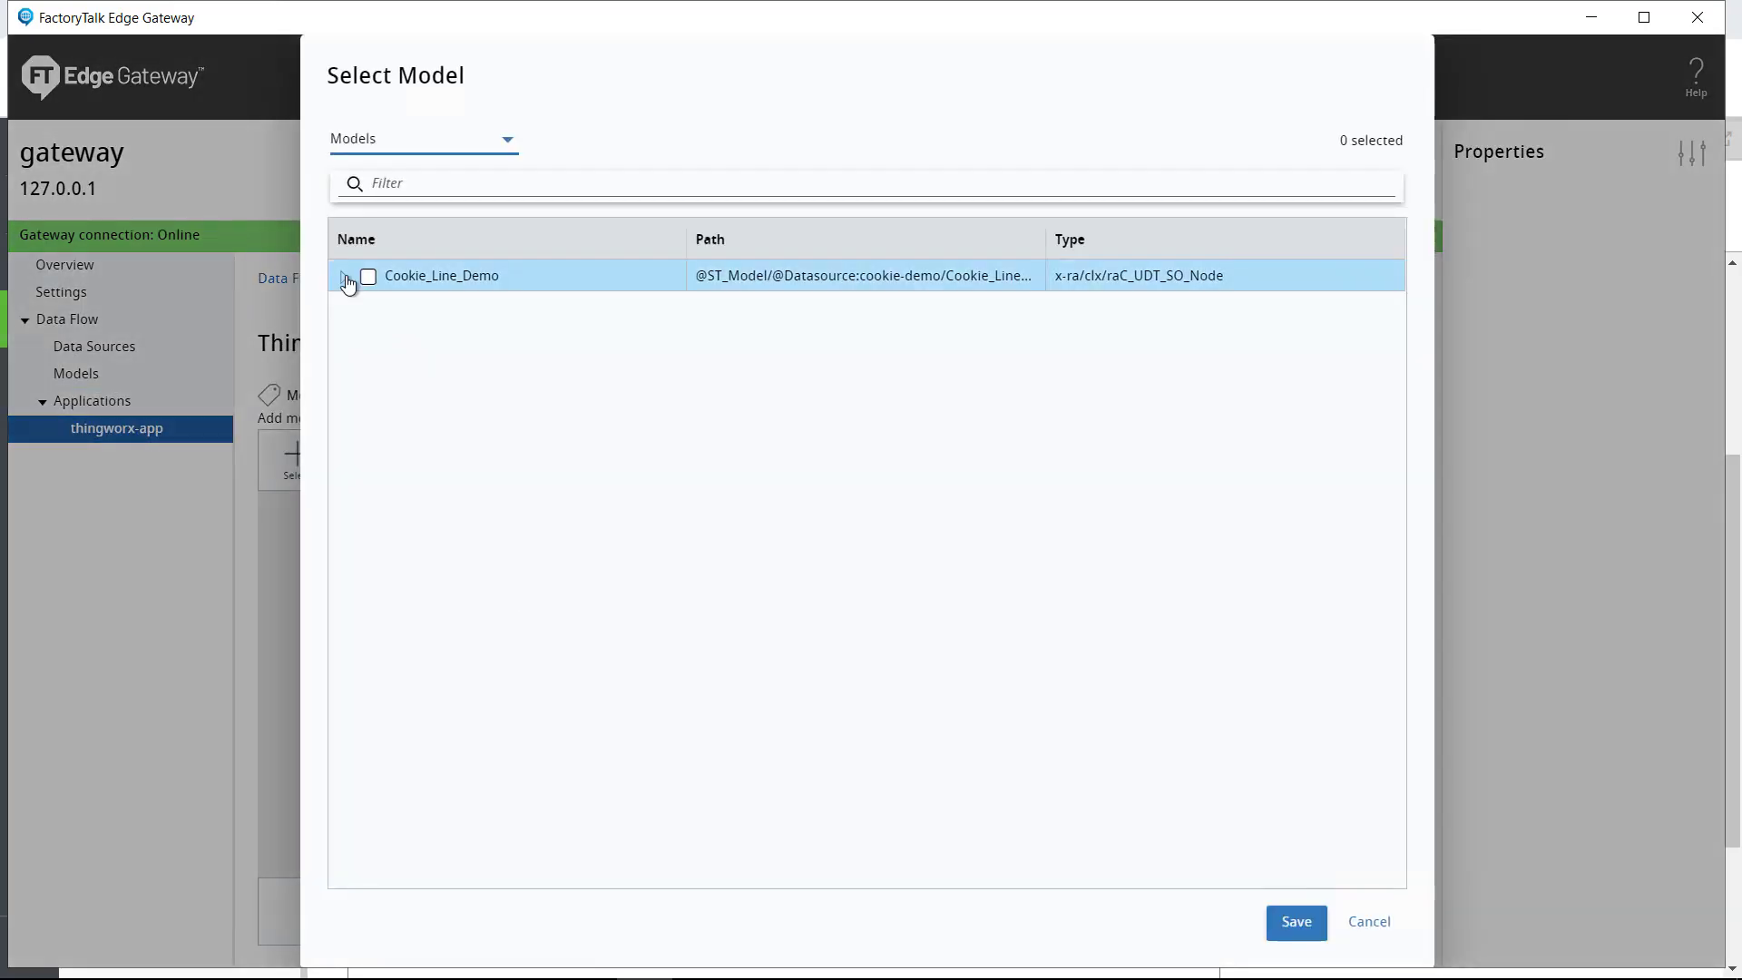
pyautogui.click(346, 278)
pyautogui.click(367, 277)
pyautogui.click(1296, 921)
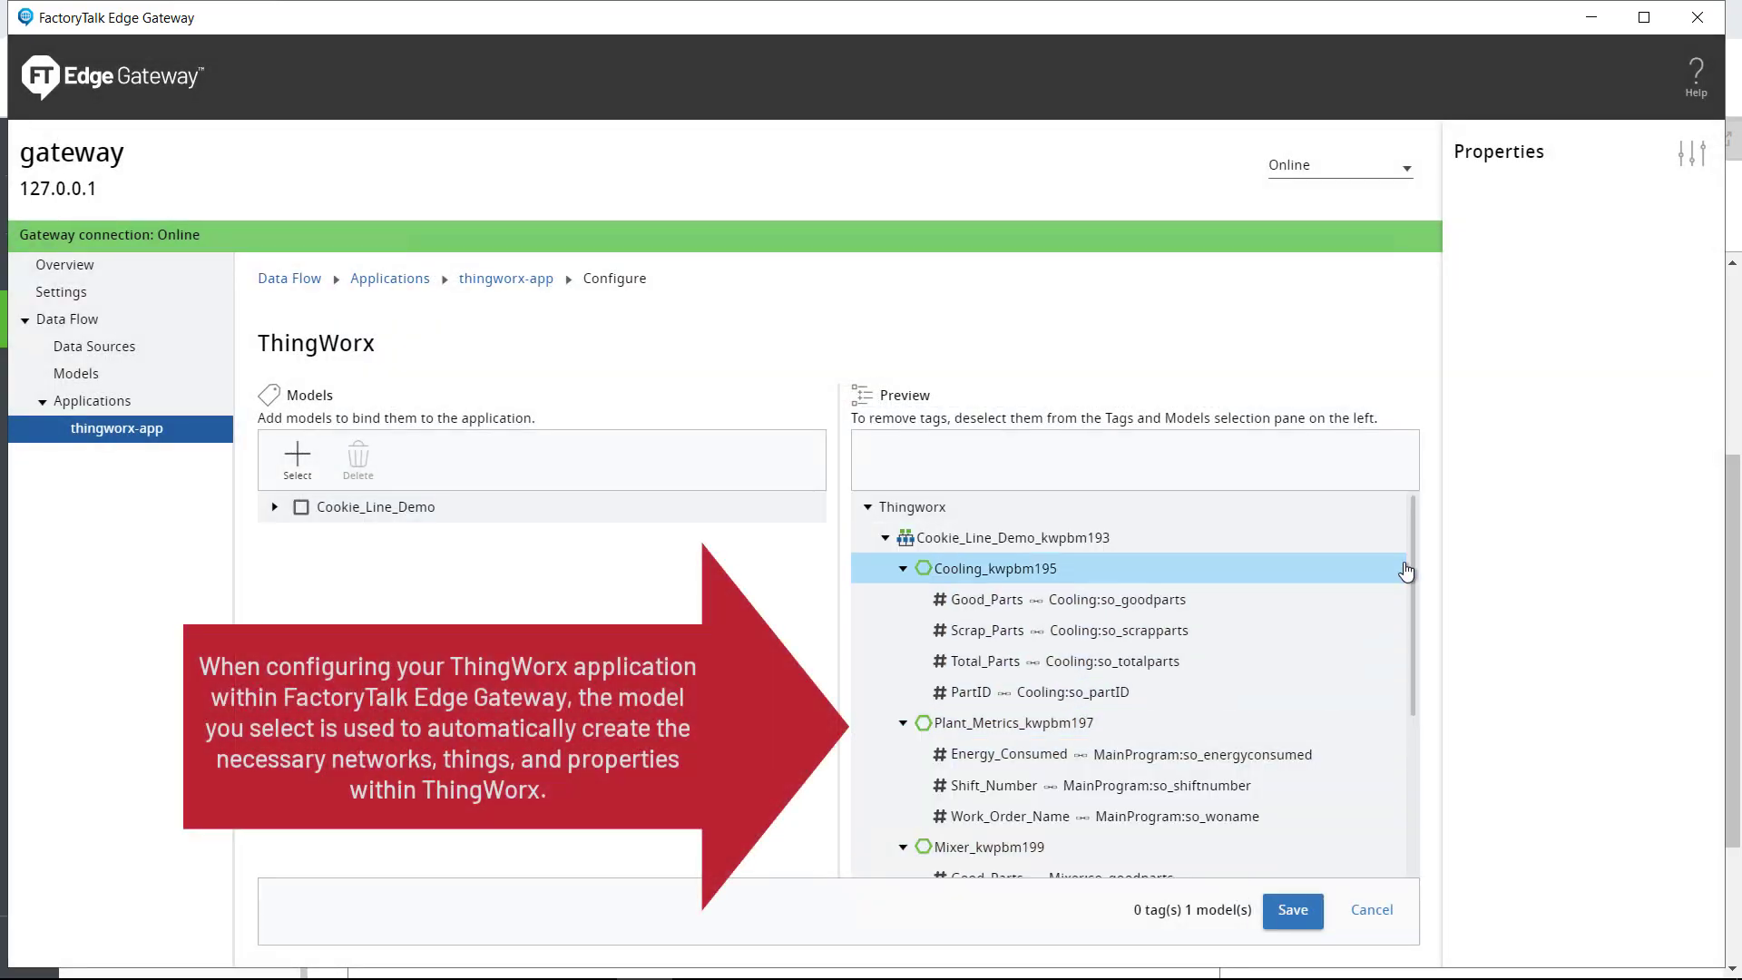
# Review the binding preview, save it, and deploy the configuration
pyautogui.scroll(-2, 1410, 581)
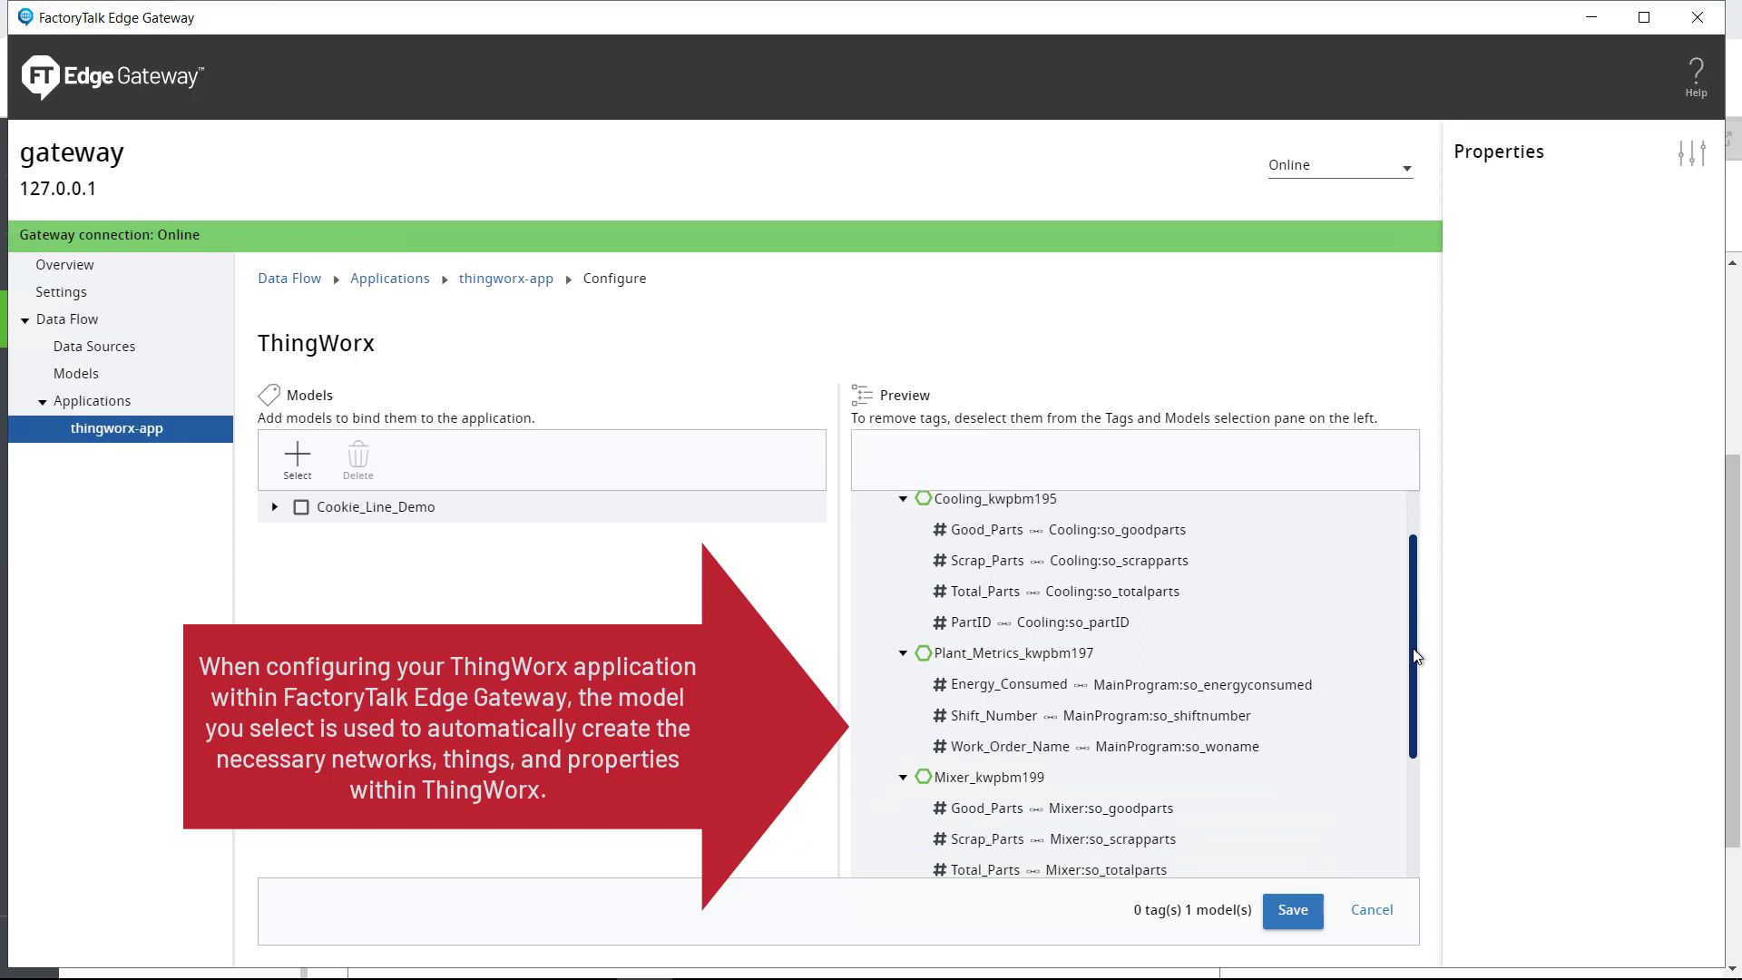
pyautogui.moveTo(1417, 655); pyautogui.dragTo(1422, 753)
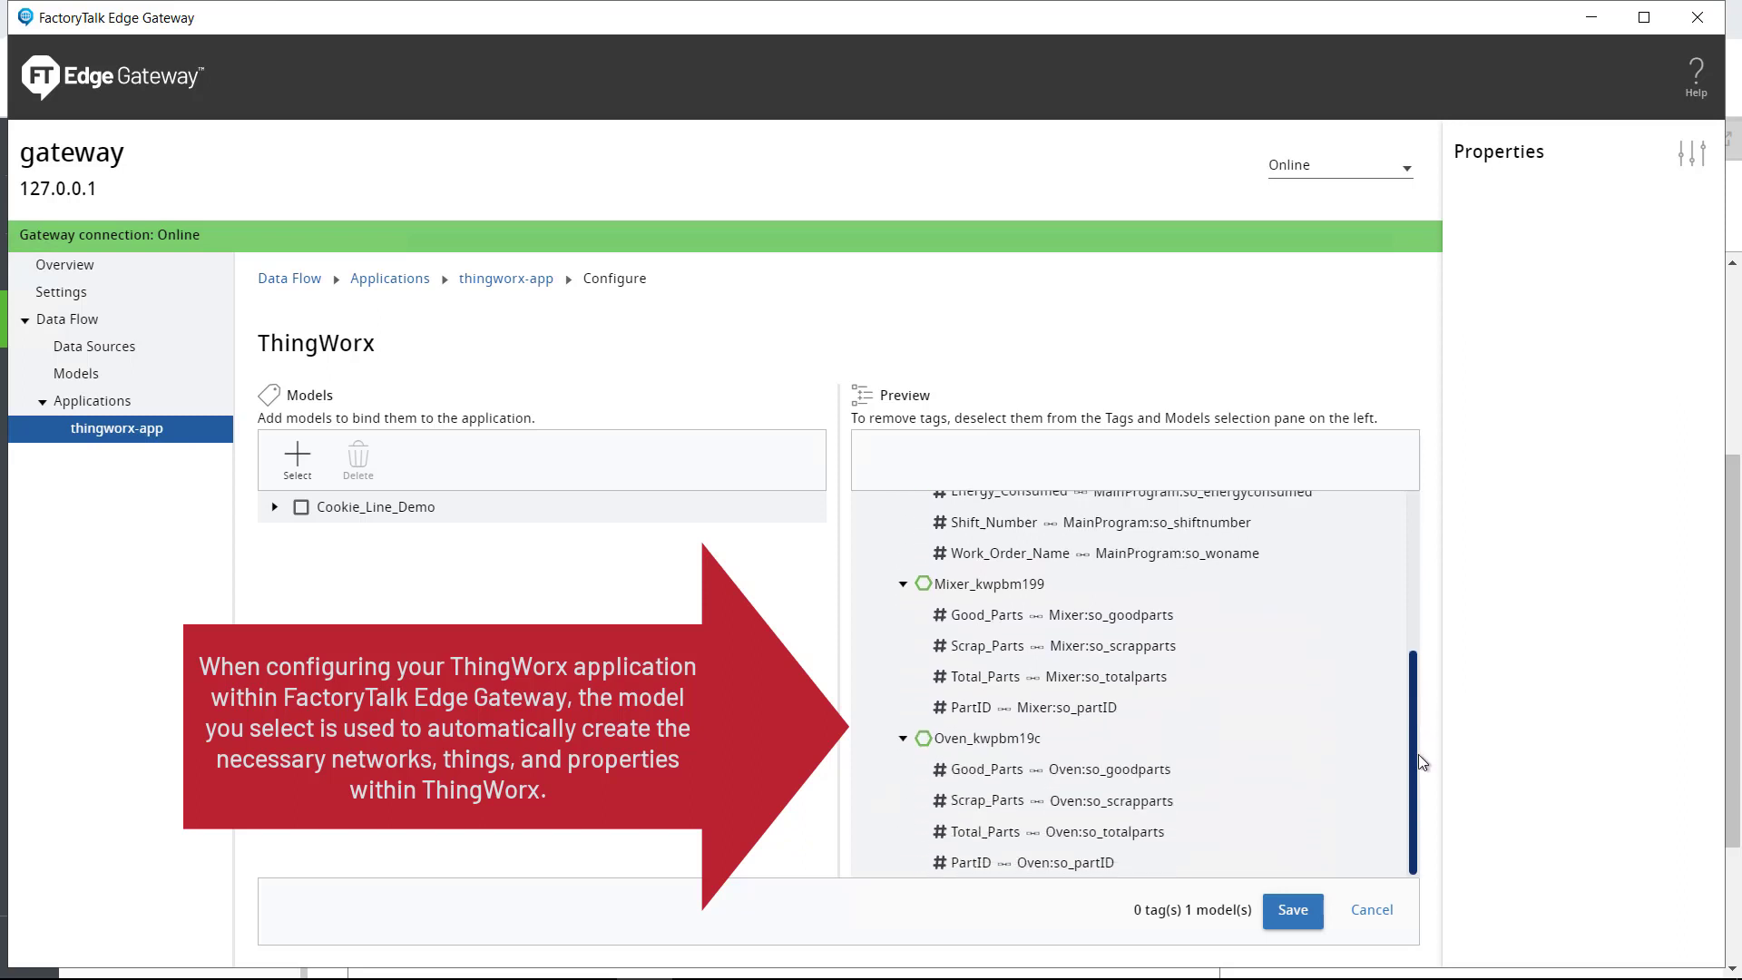
pyautogui.click(1292, 911)
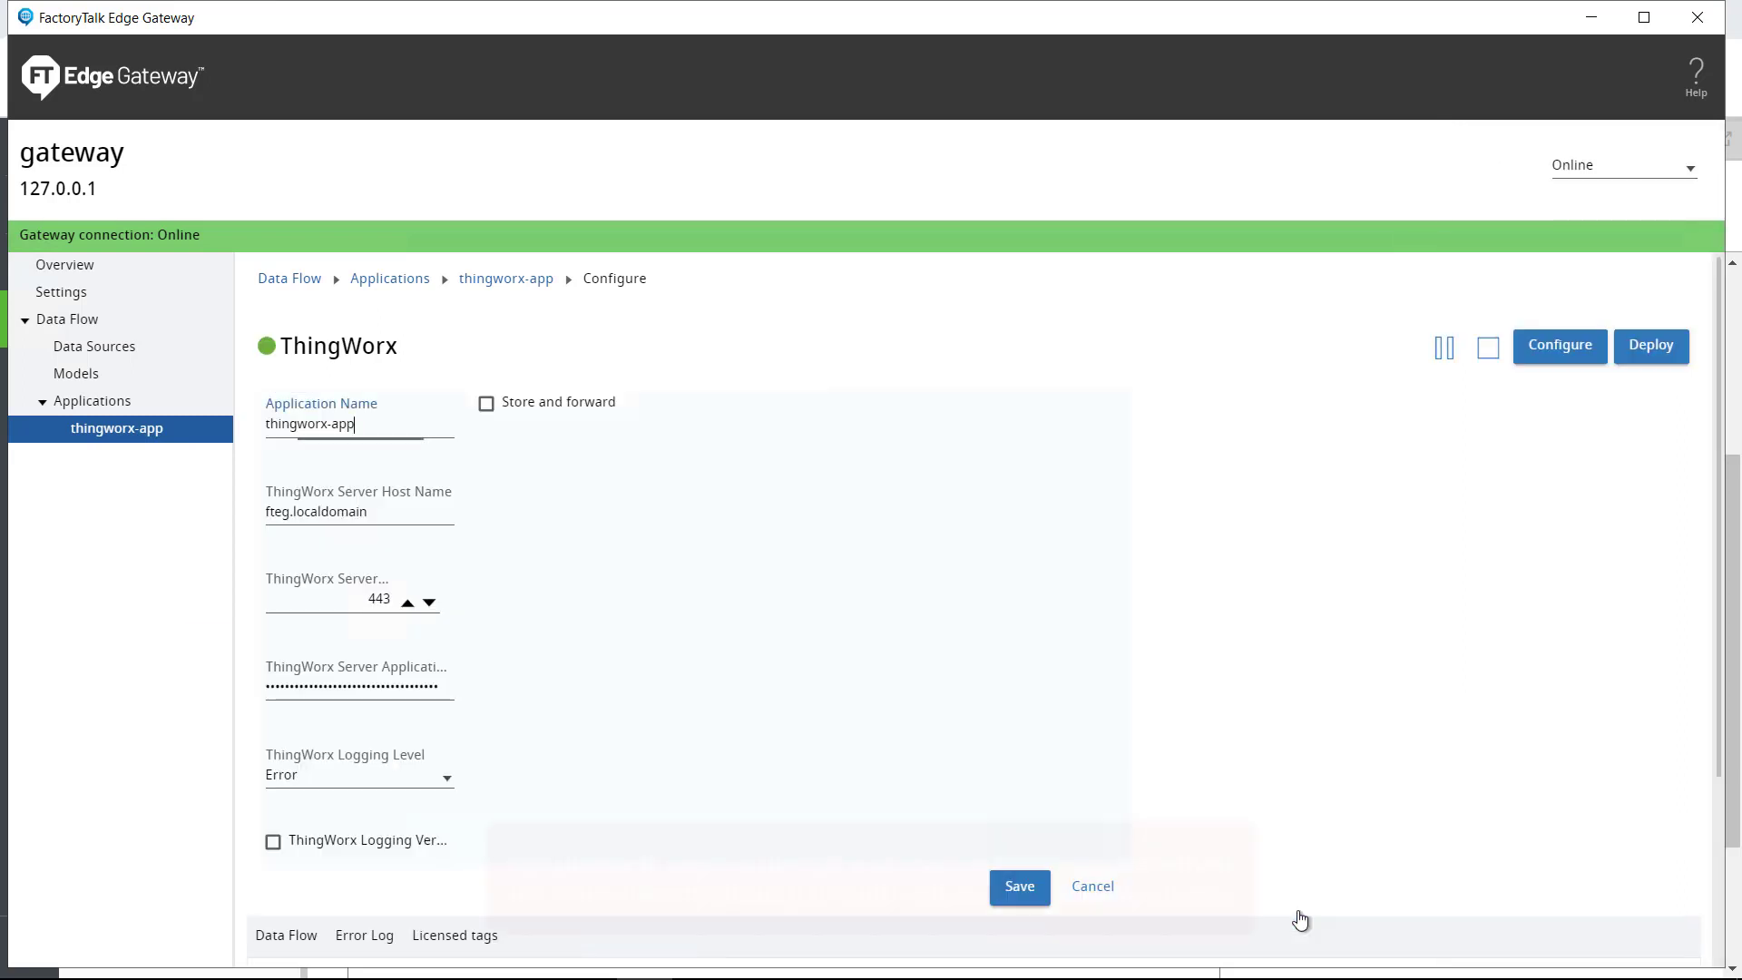
pyautogui.click(1652, 347)
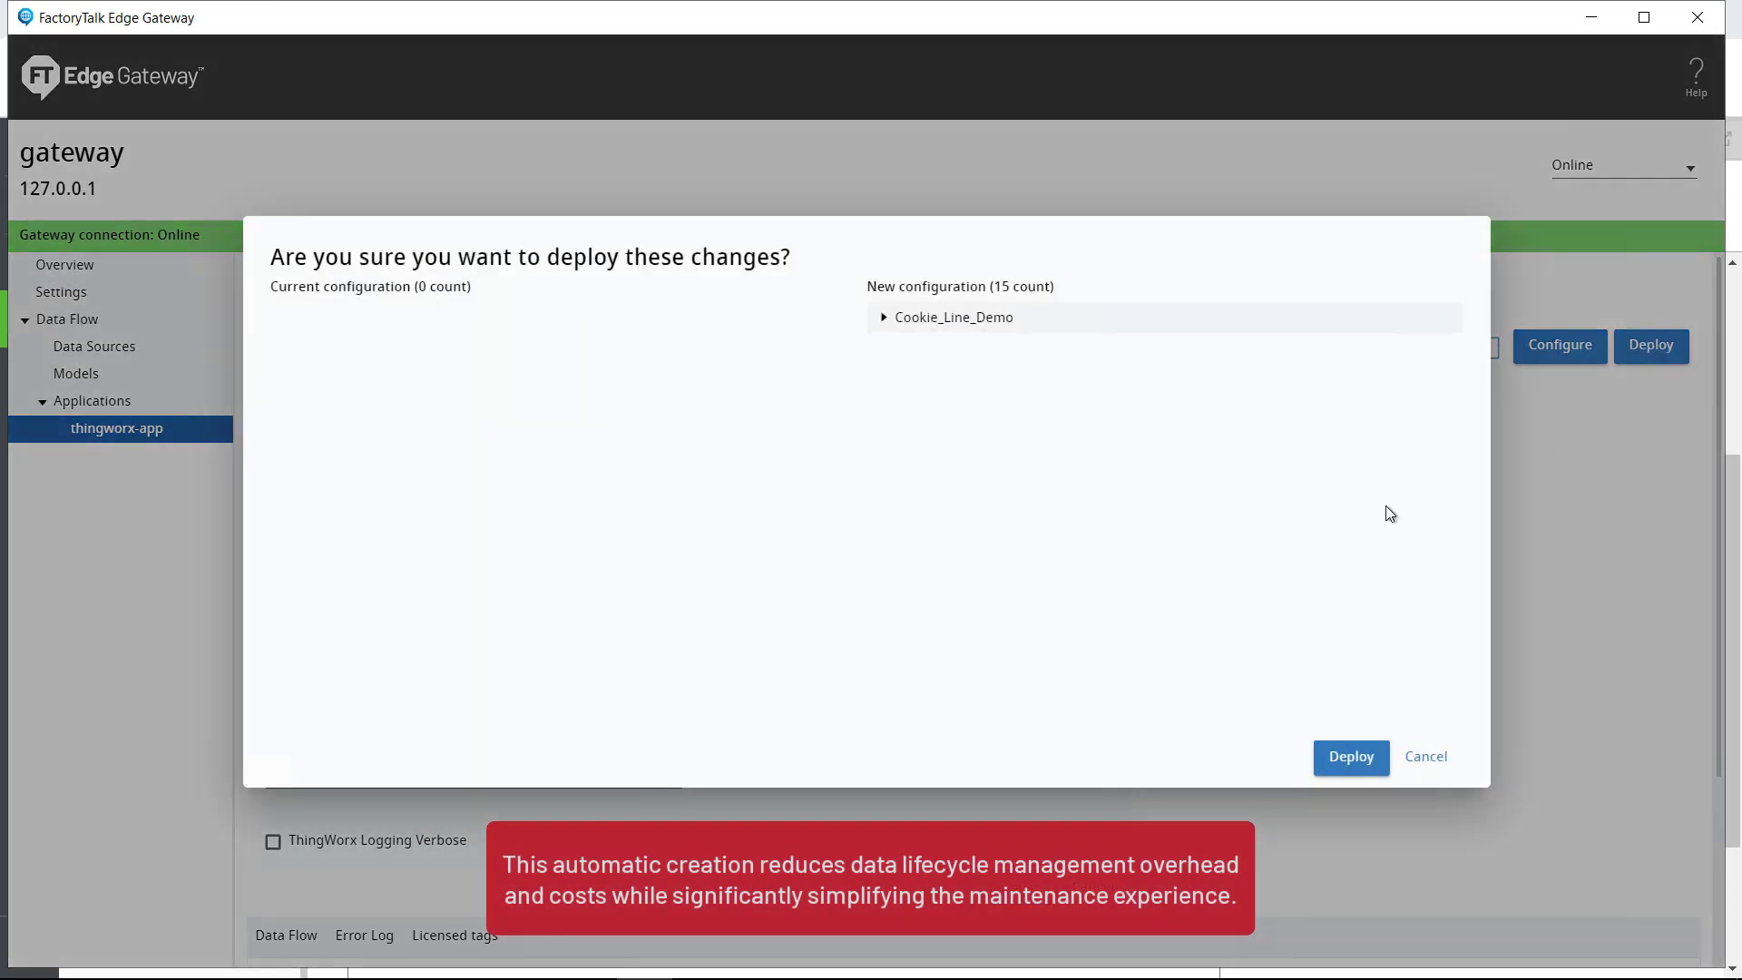
pyautogui.click(1364, 770)
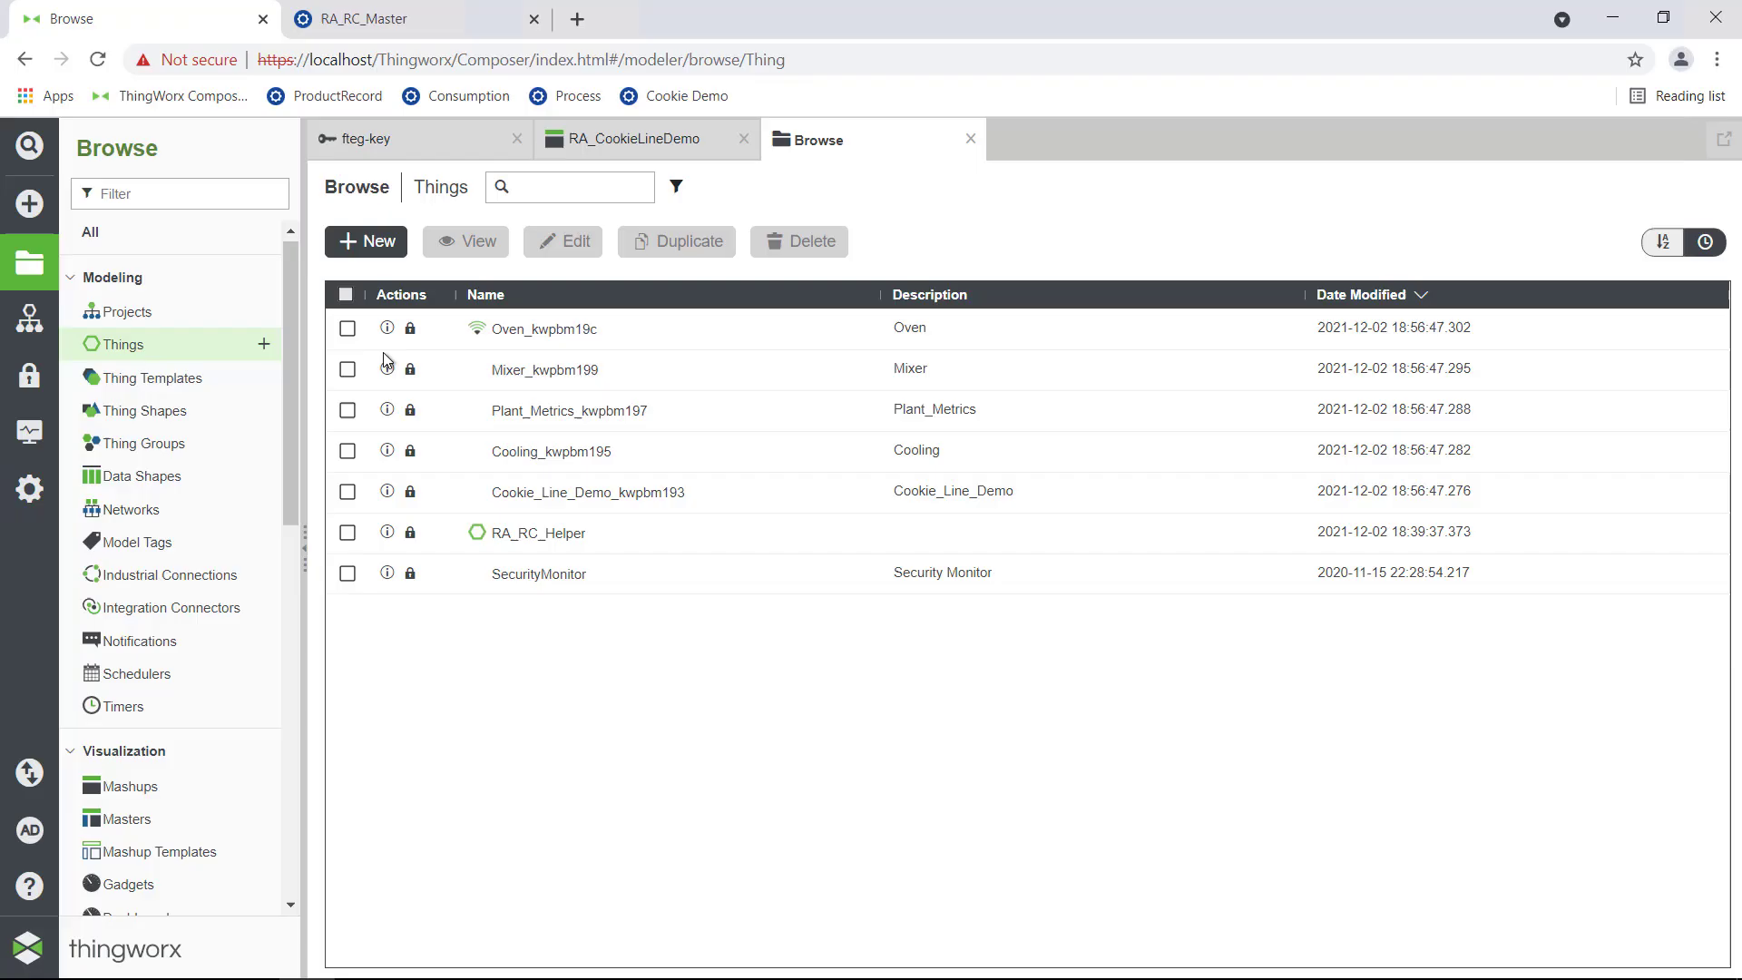
# View the Oven_kwpbm19c Thing's live properties, then switch to the Cookie Line mashup tab
pyautogui.click(537, 331)
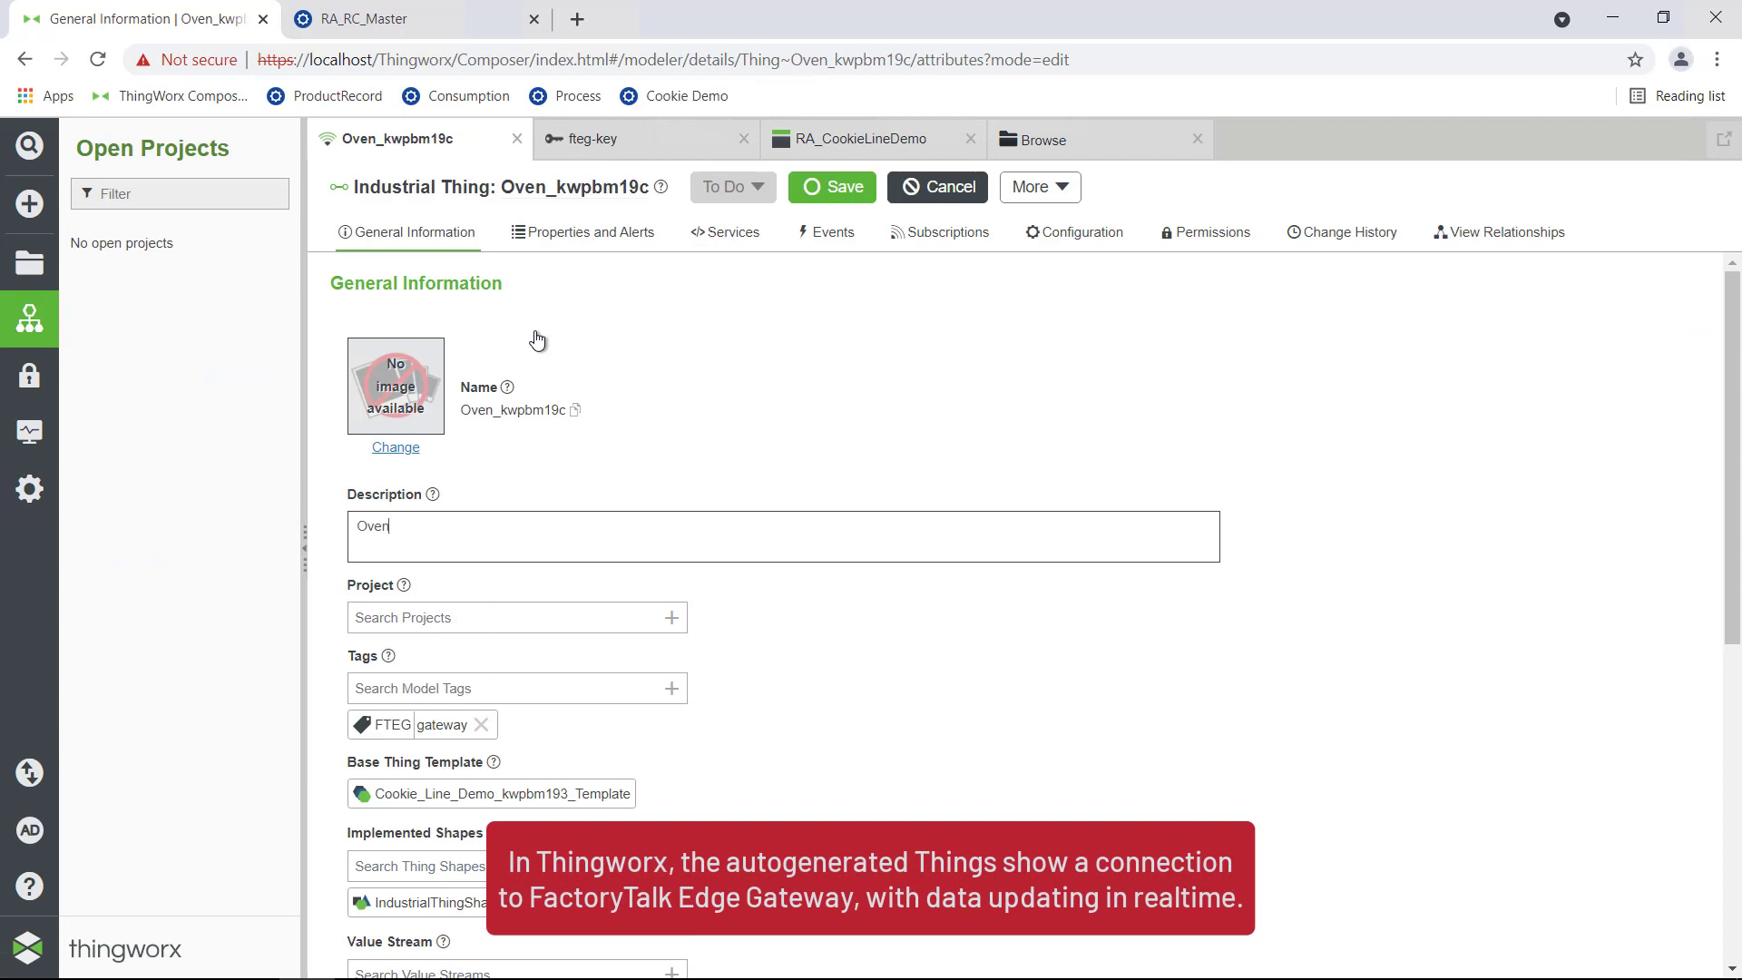
pyautogui.click(590, 236)
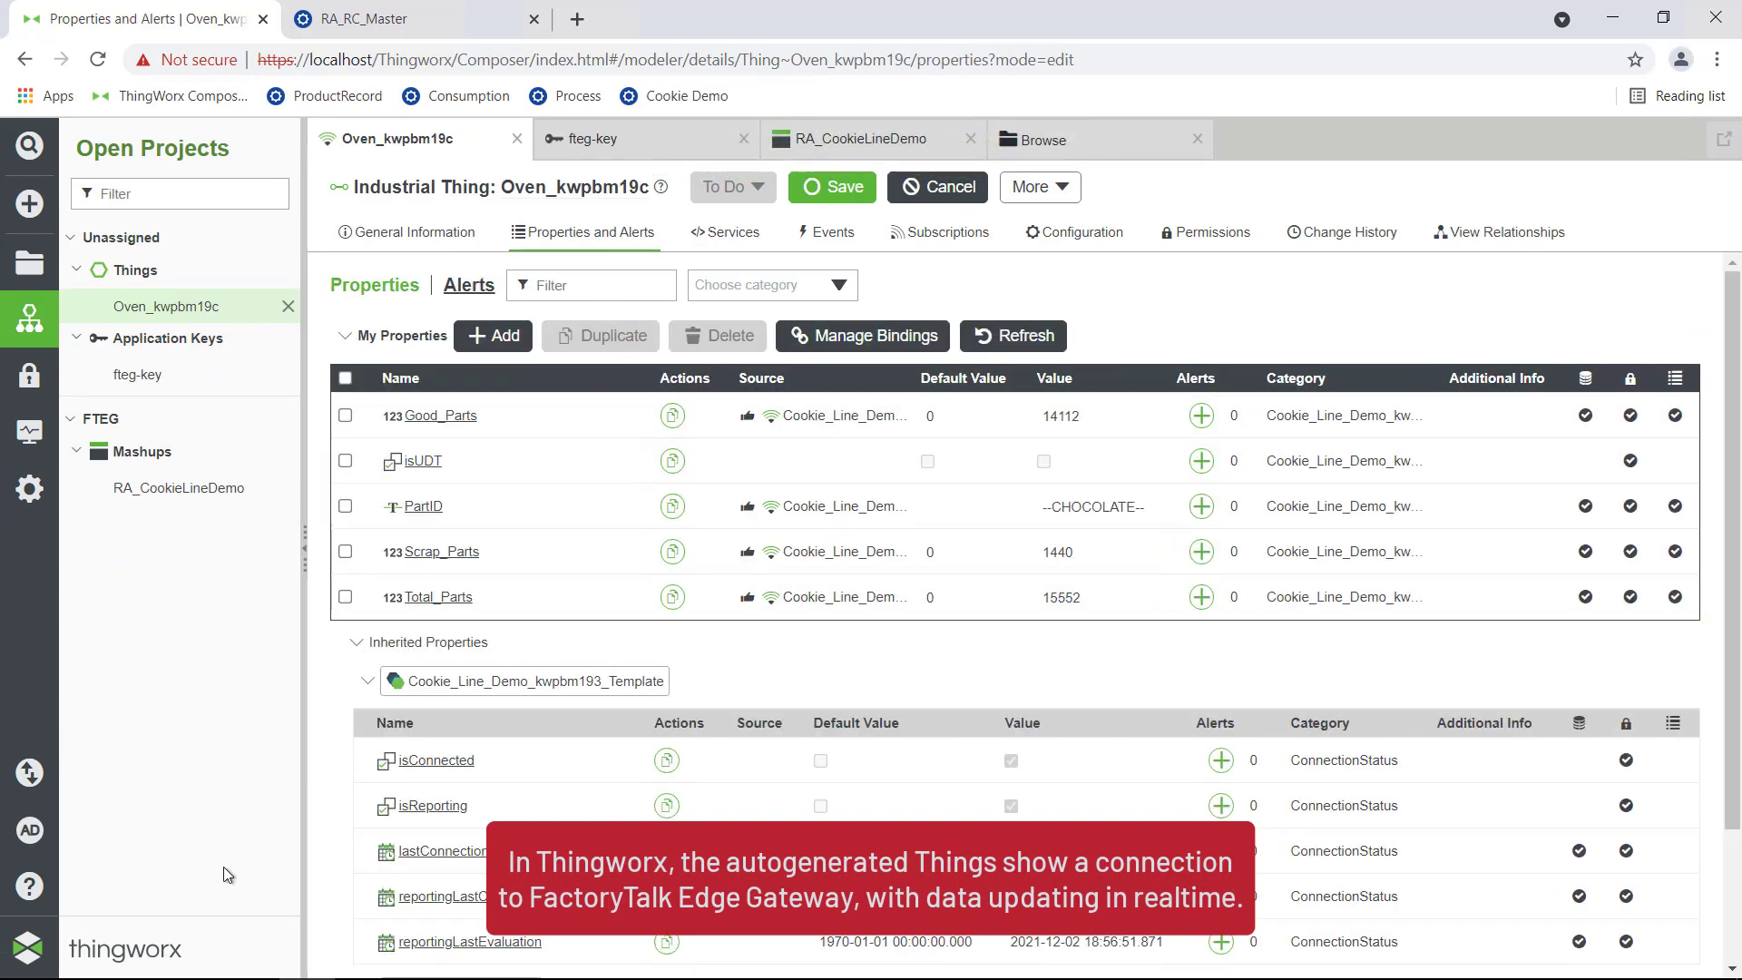
pyautogui.click(388, 29)
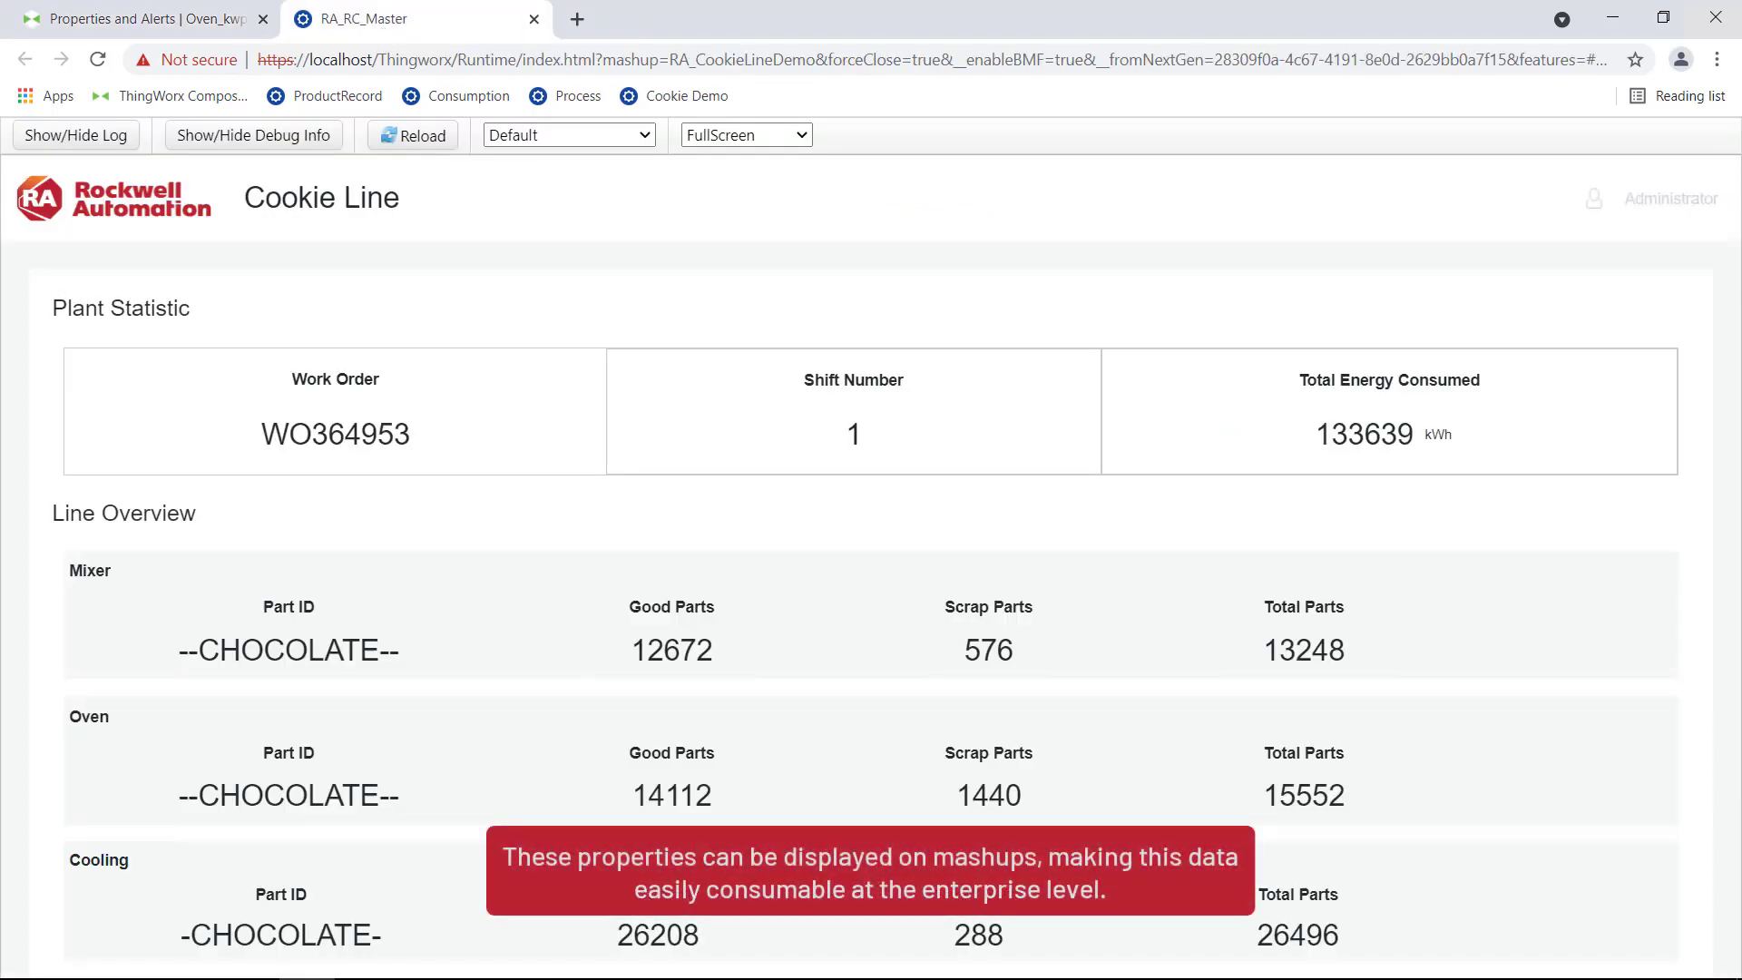